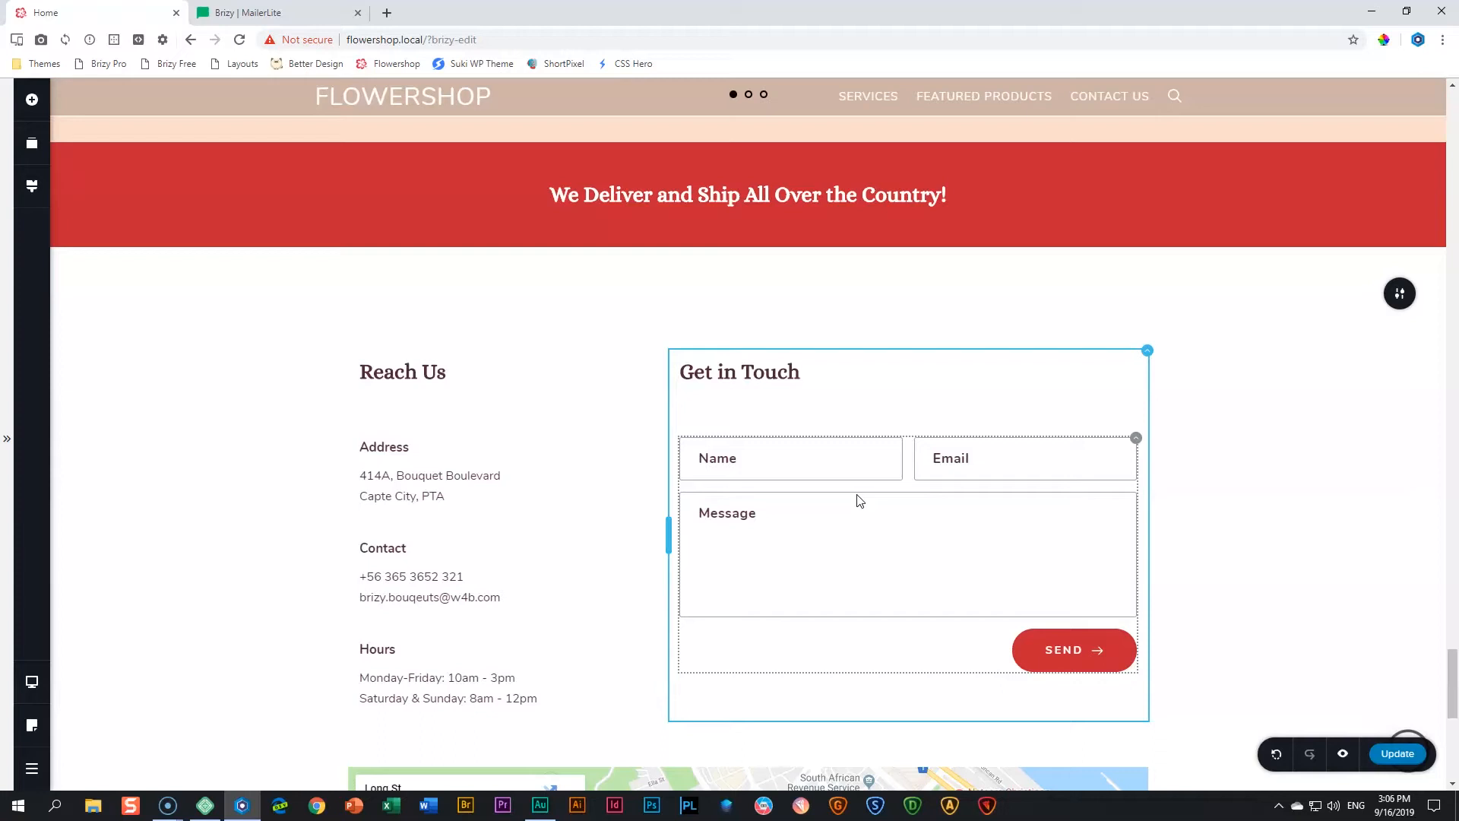
- Leave the page builder for the WordPress dashboard and open the plugin upload form, dismissing the MailOptin notice
click(32, 768)
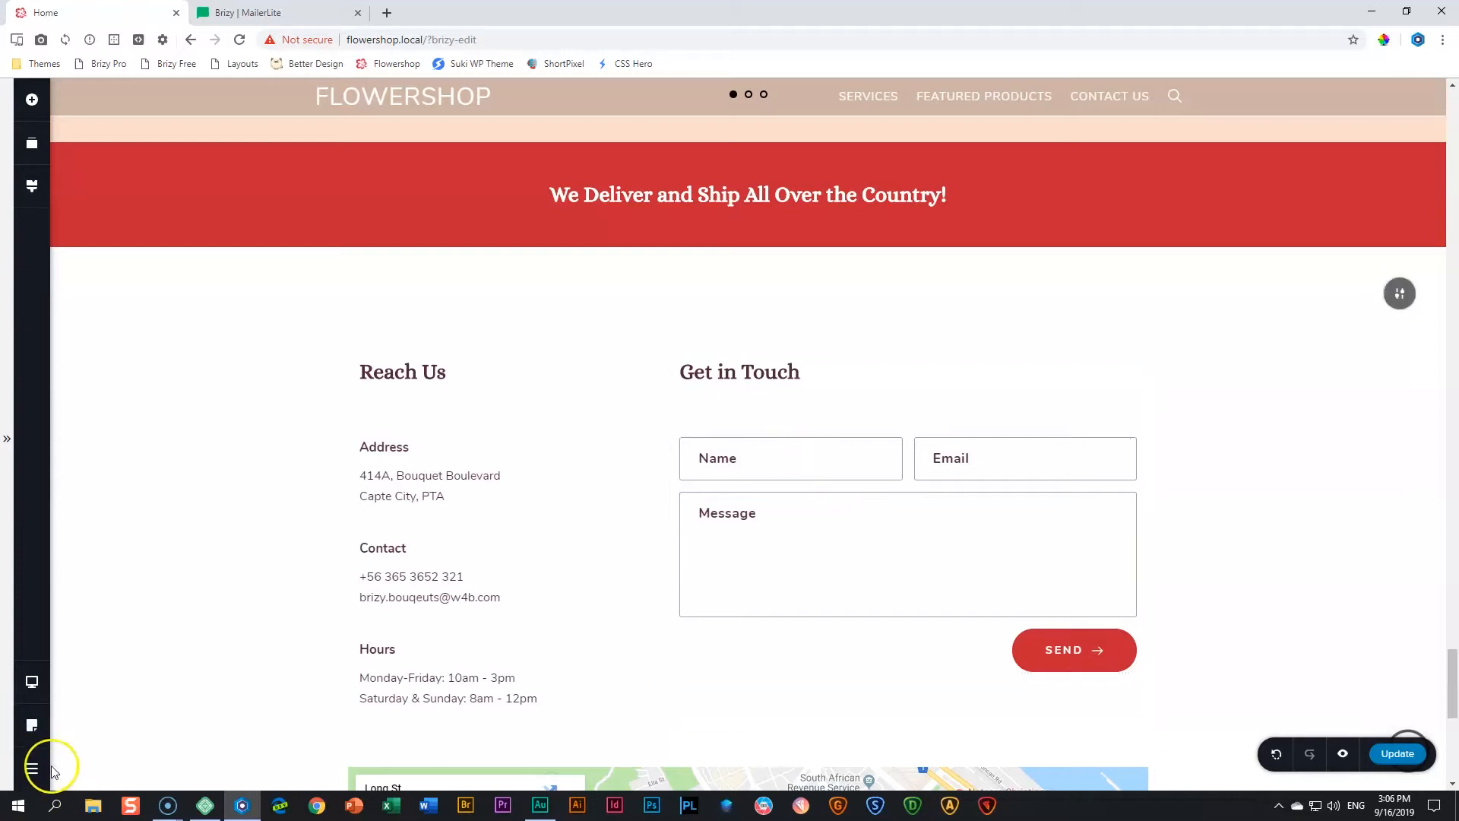
click(114, 769)
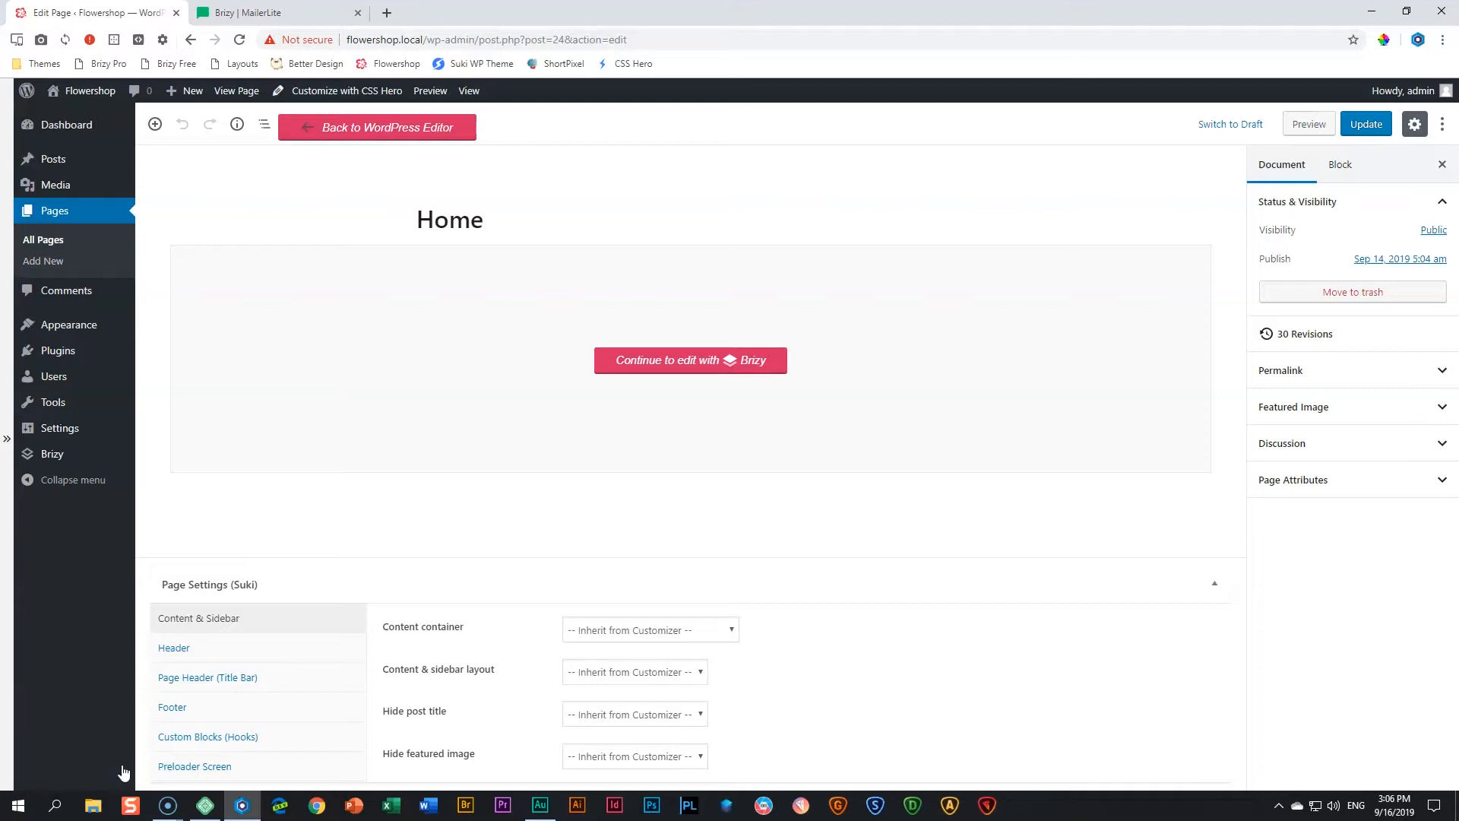
mouse_move(49, 354)
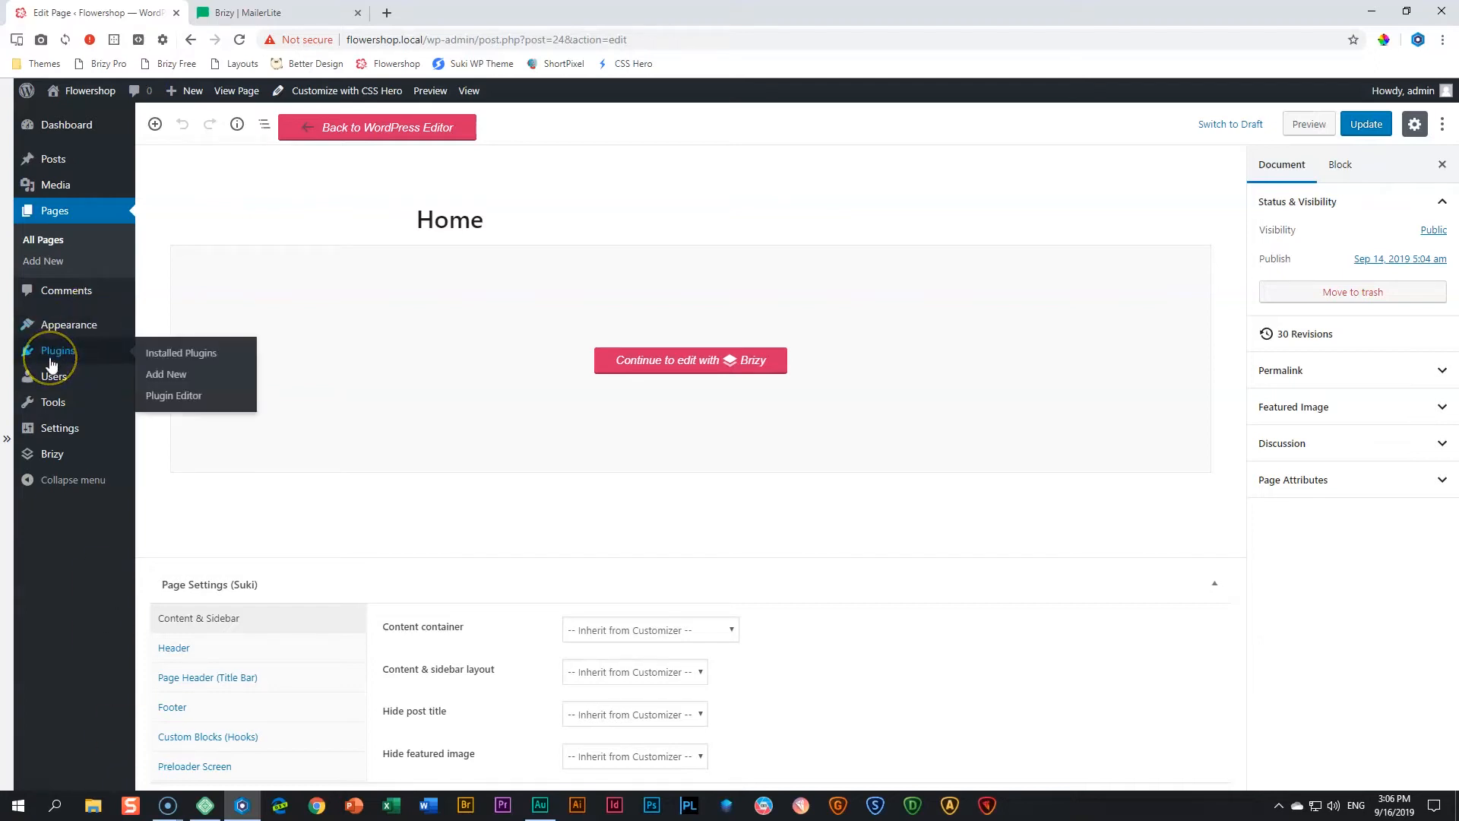
click(165, 382)
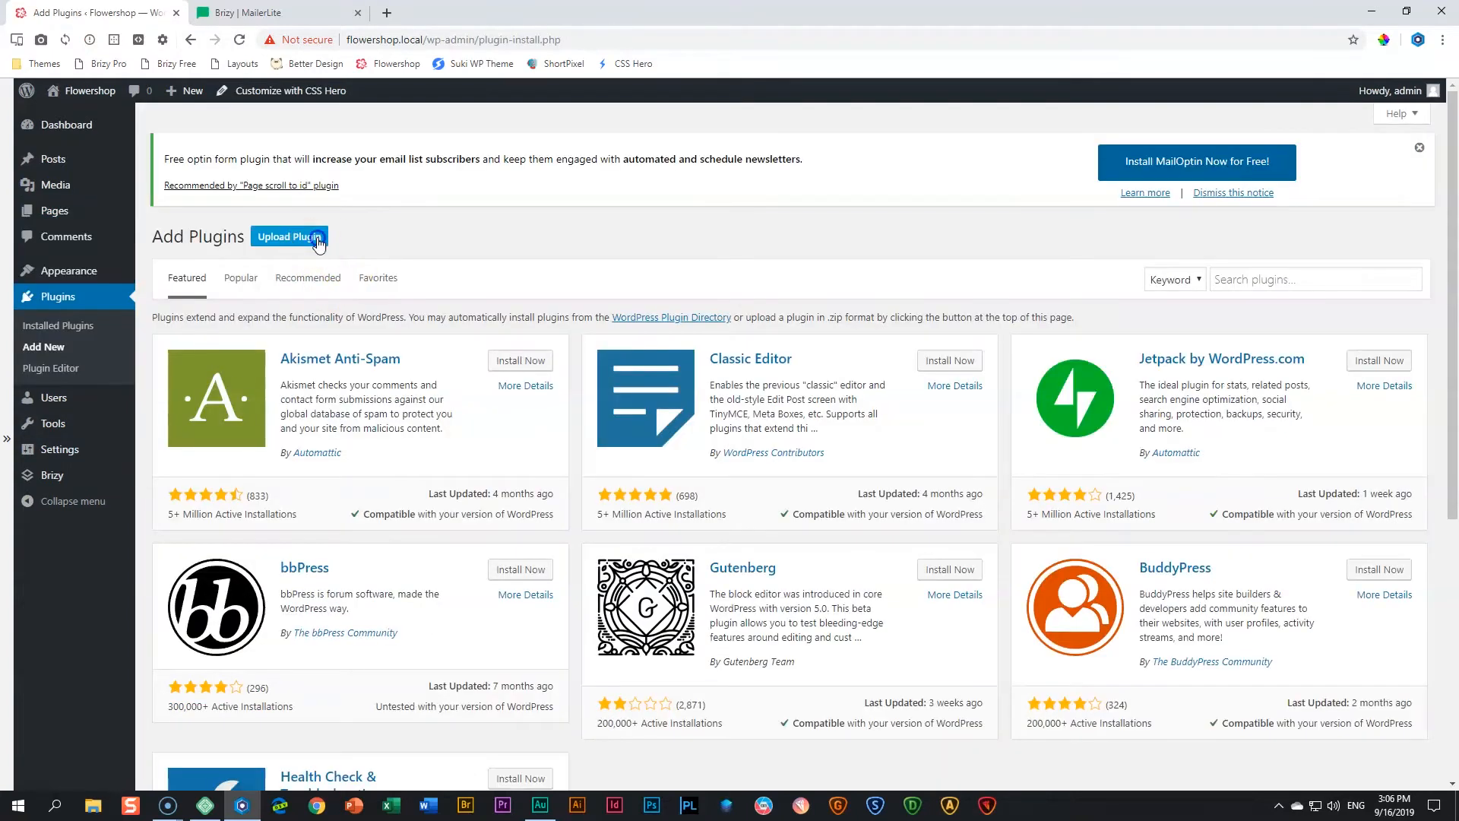
click(319, 242)
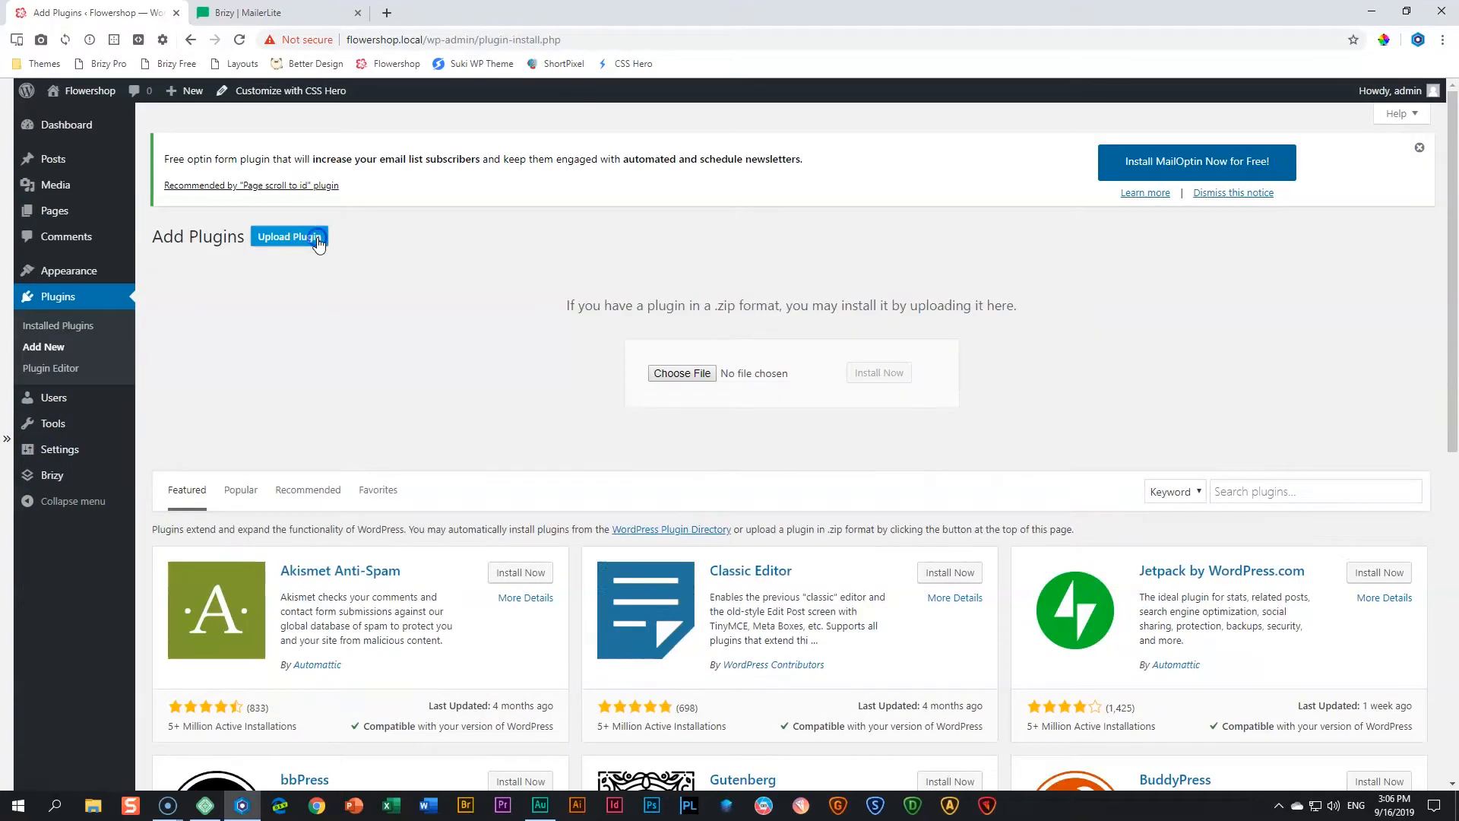
click(1419, 146)
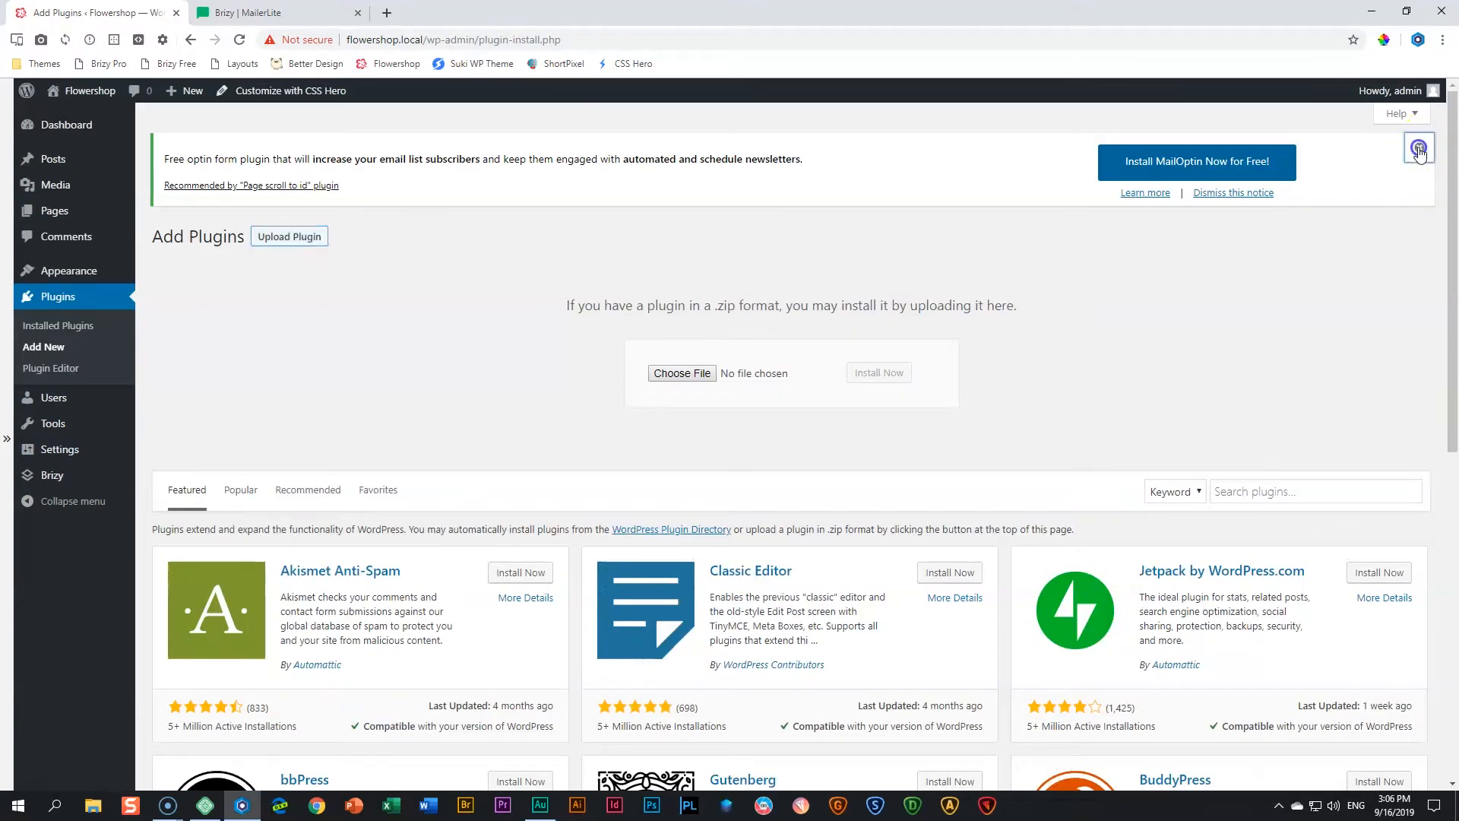
- Install and activate the Brizy Pro plugin from the BrizyPro-0.0.28-beta3-RCrelease zip in the Downloads folder
click(93, 805)
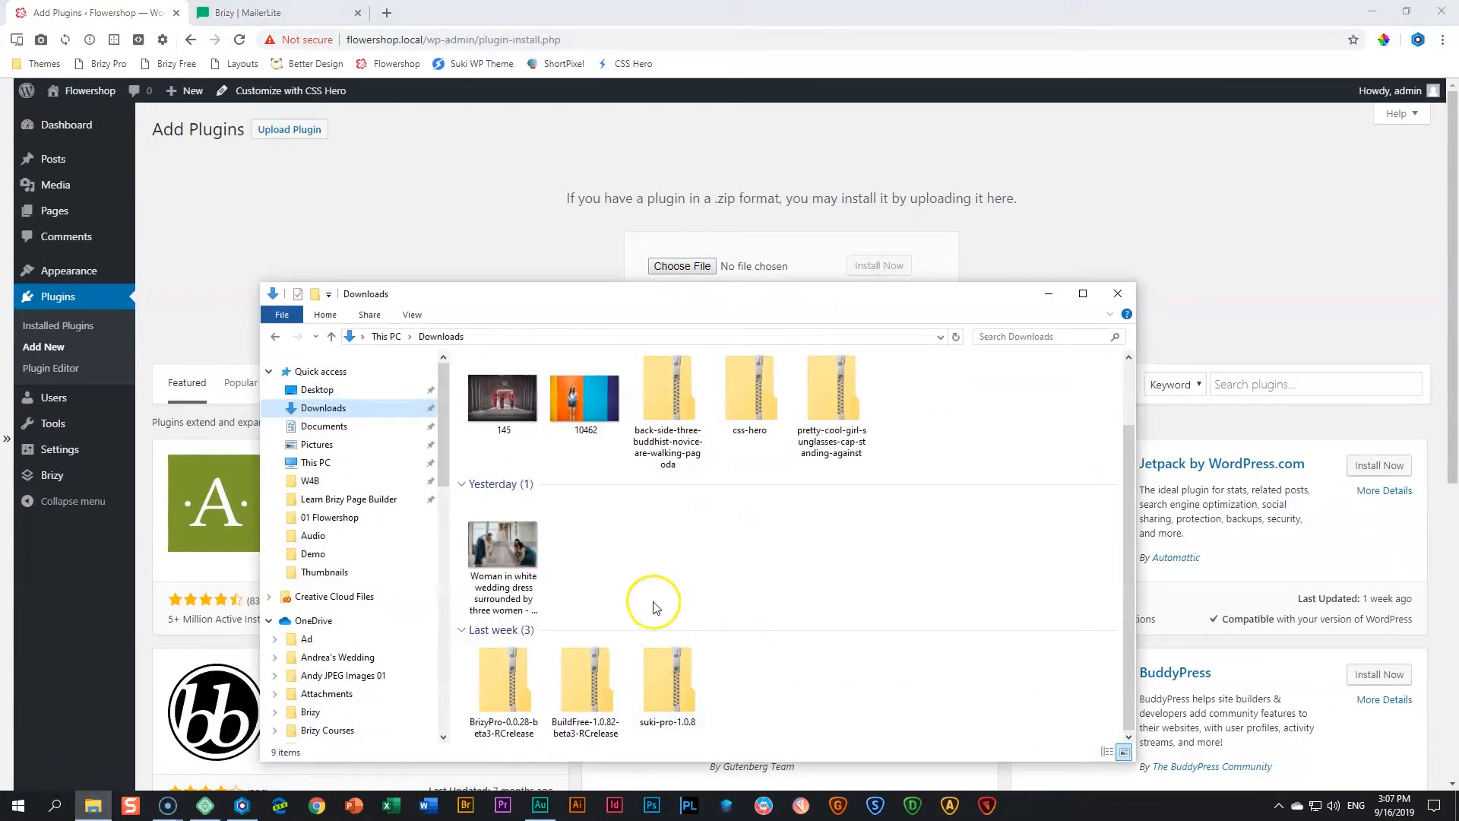
drag(525, 686, 669, 266)
click(879, 266)
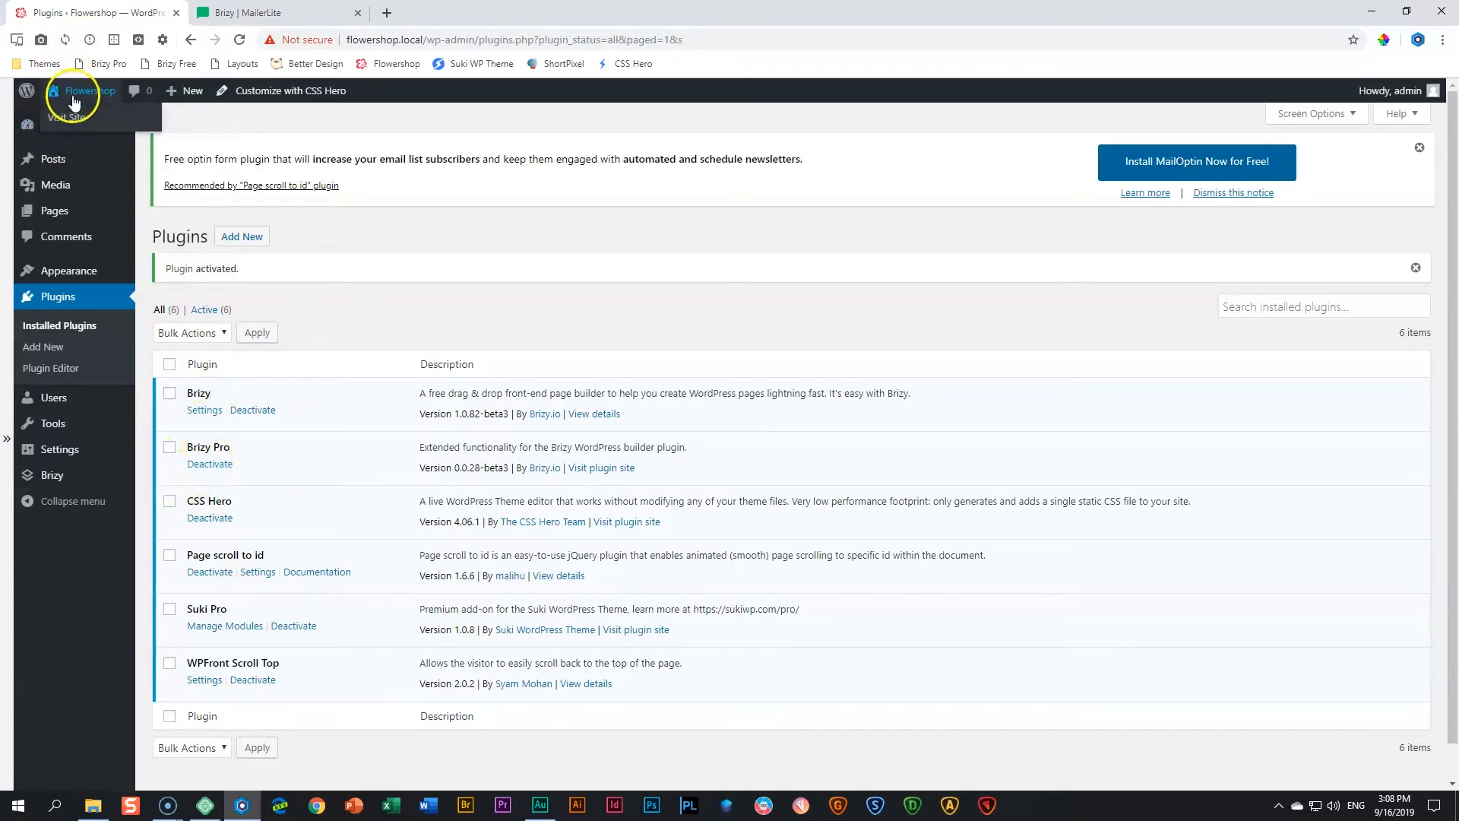
- Visit the Flowershop site and open its home page for editing with Brizy at the Get in Touch section
click(68, 119)
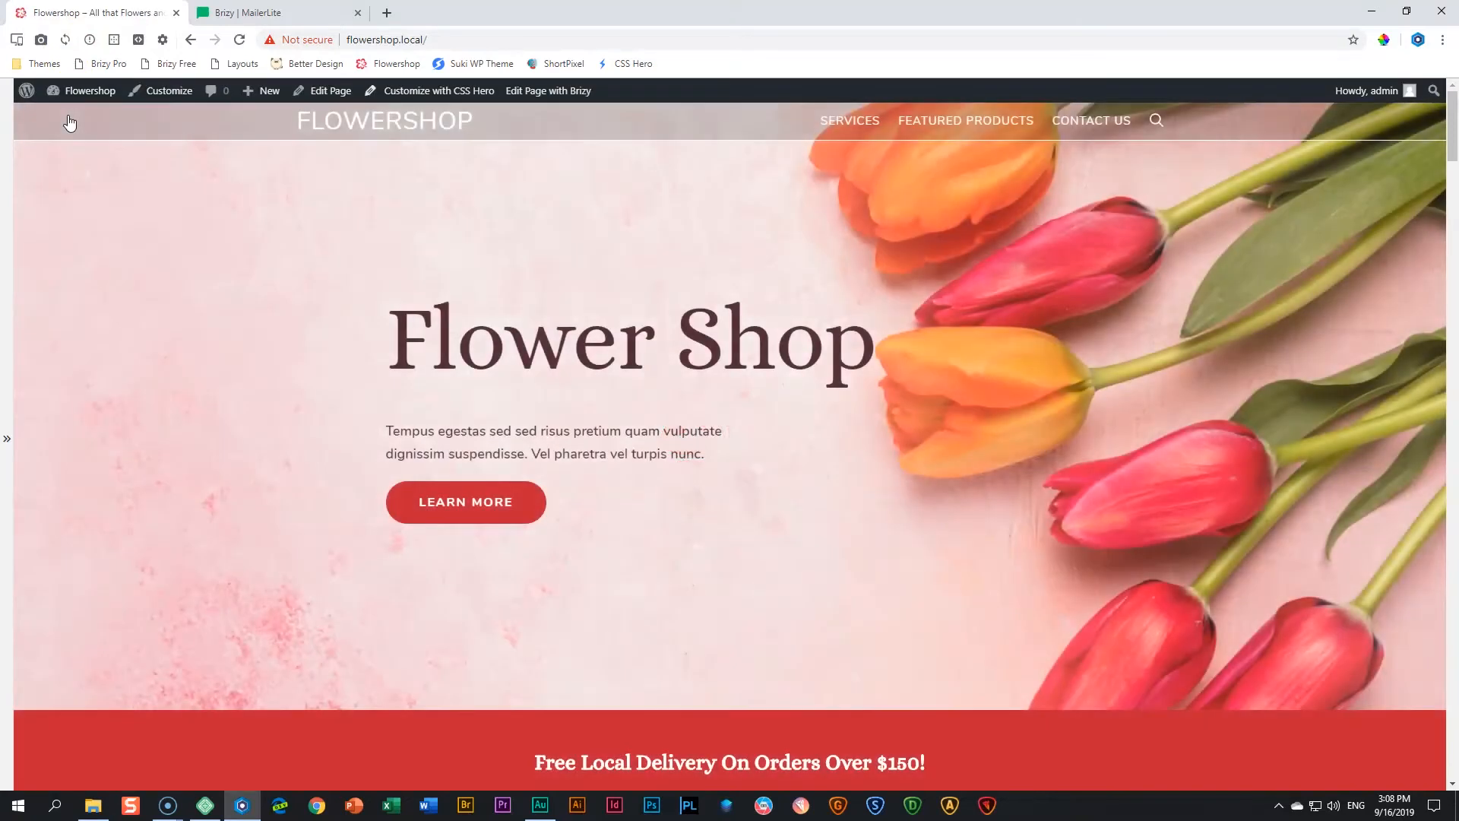
click(544, 92)
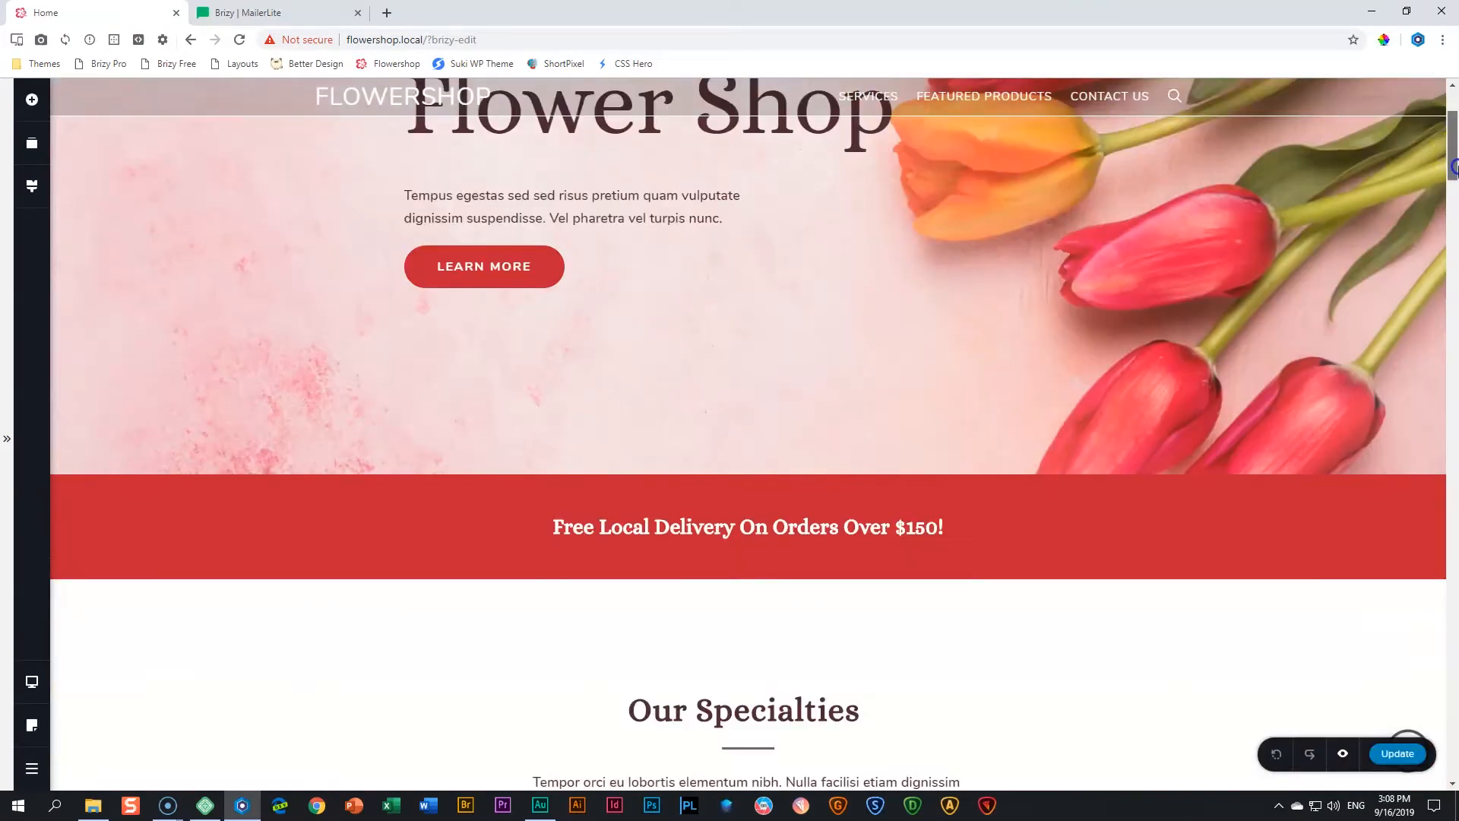
drag(1453, 152, 1452, 699)
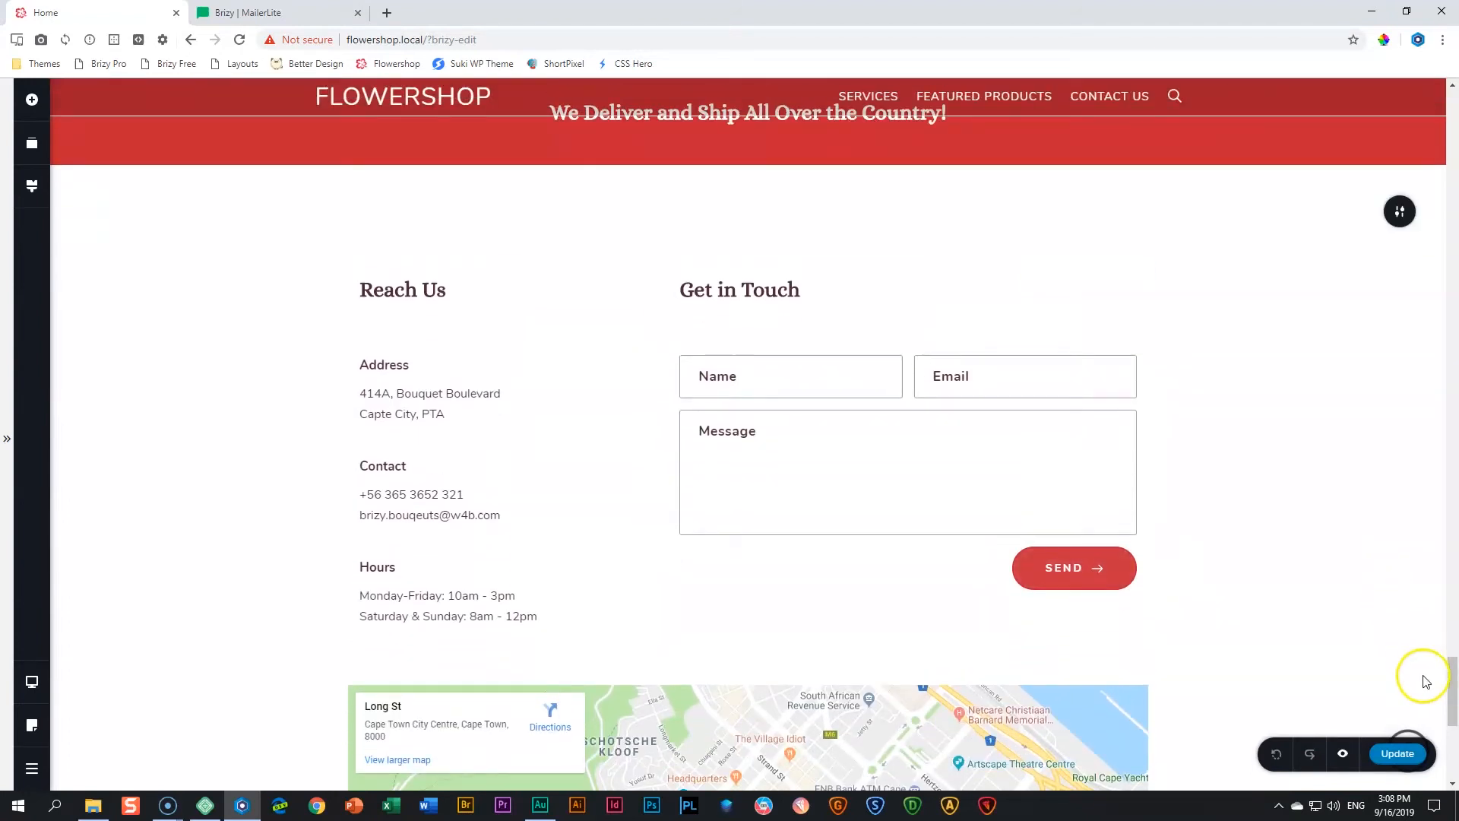
- Open the app integrations of the Get in Touch form and choose MailerLite
click(1094, 568)
click(1171, 522)
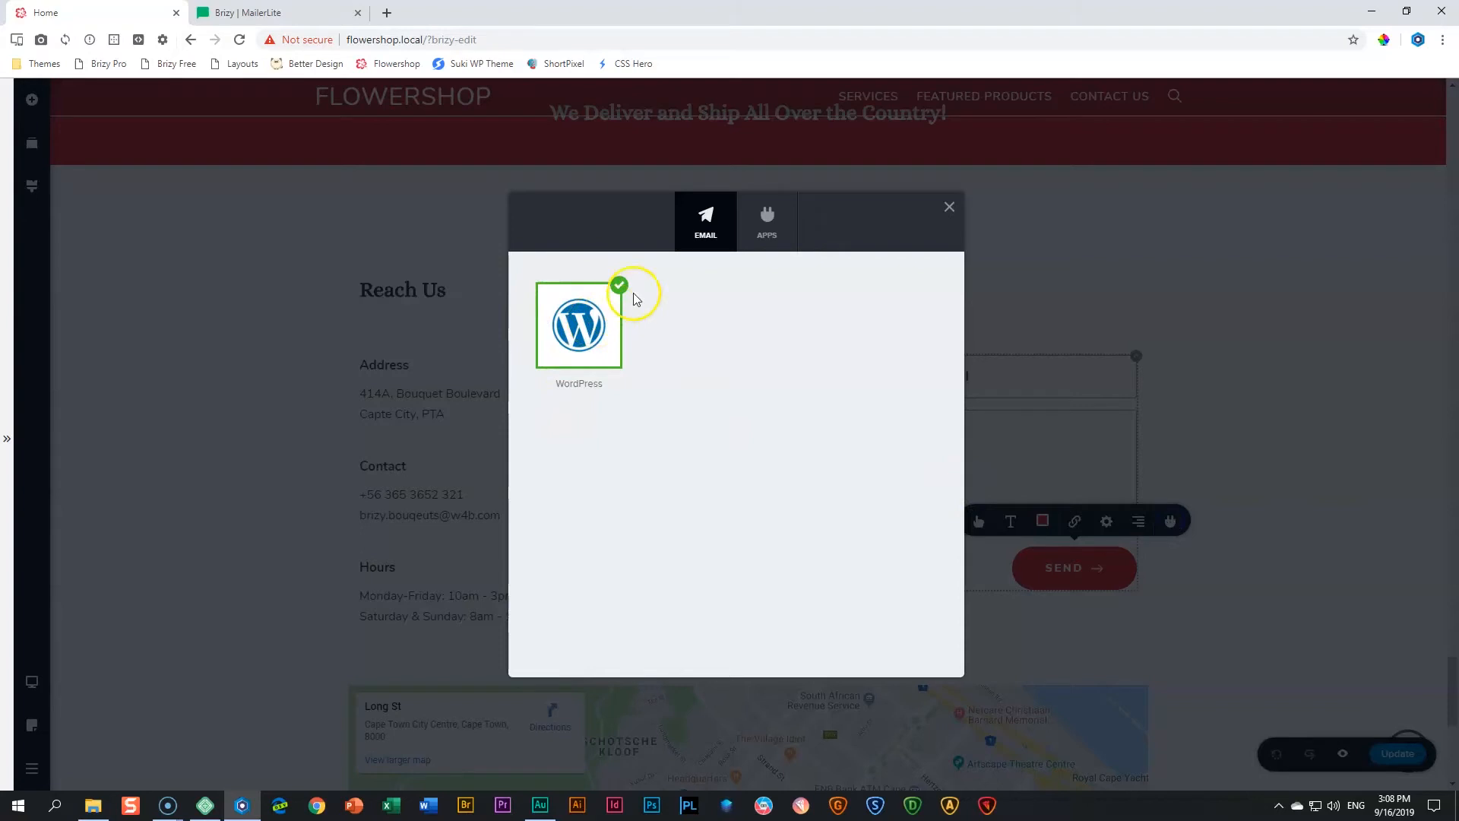
click(769, 234)
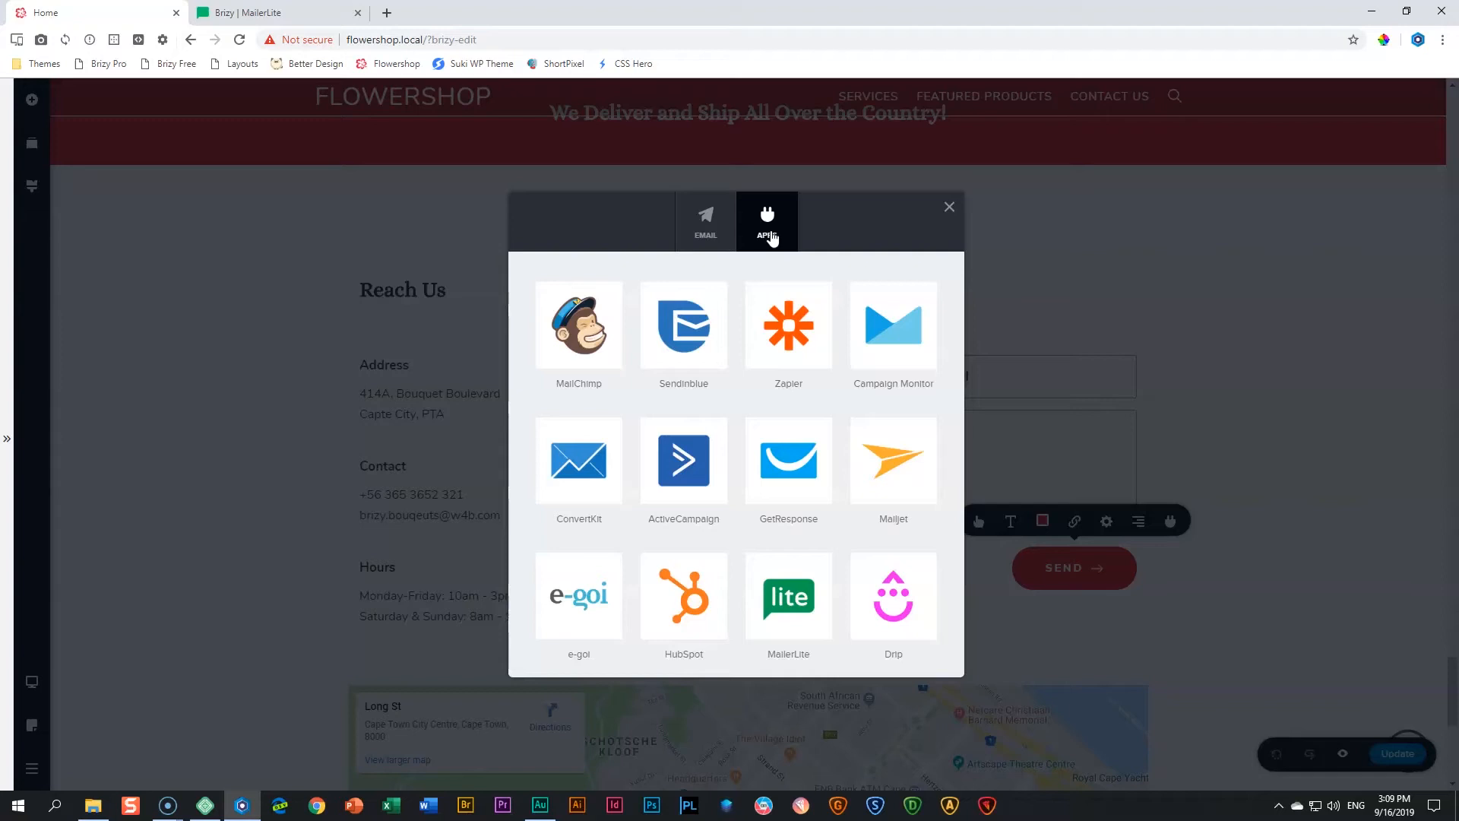
click(797, 389)
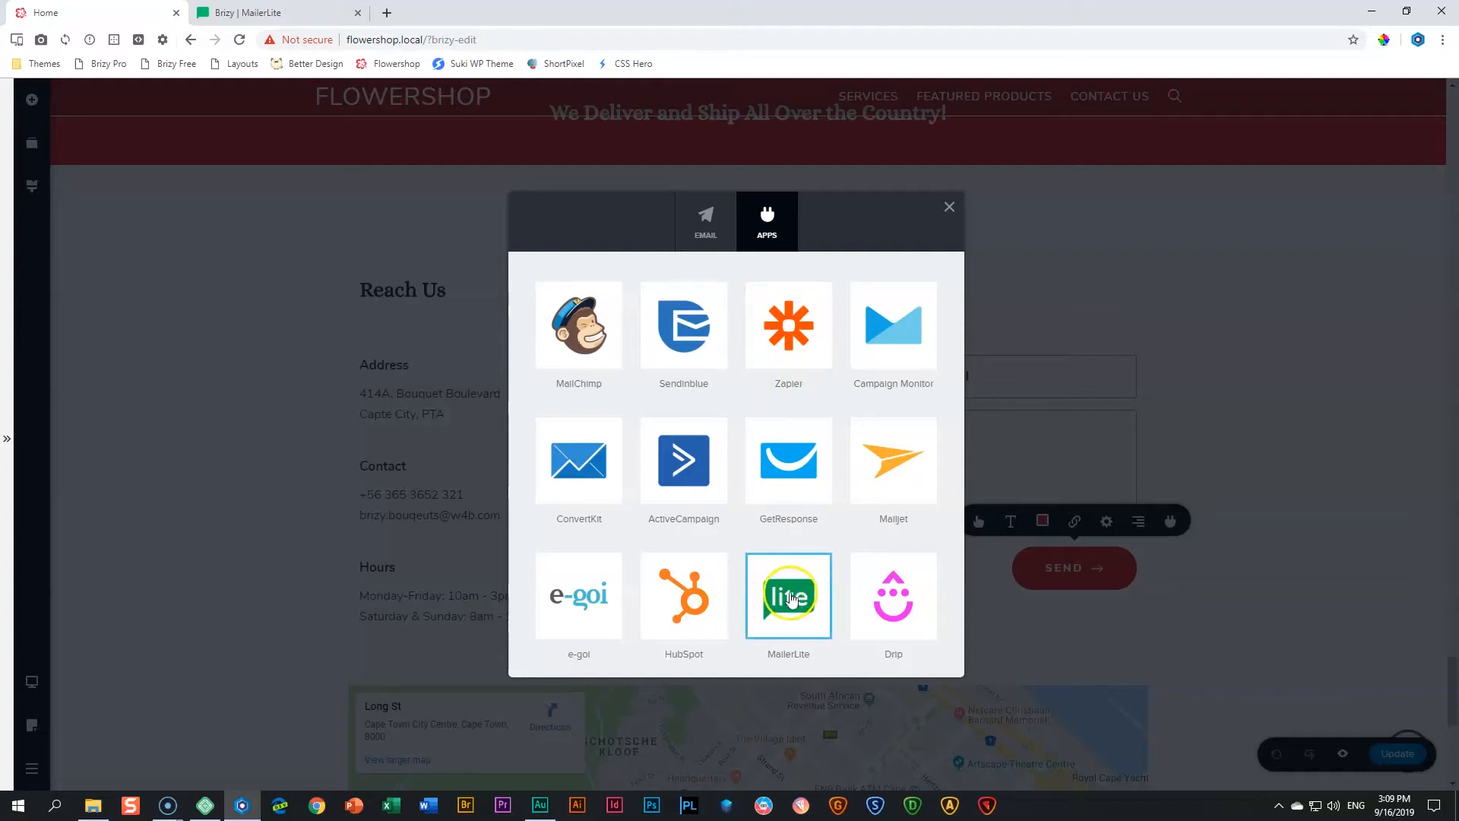
click(803, 593)
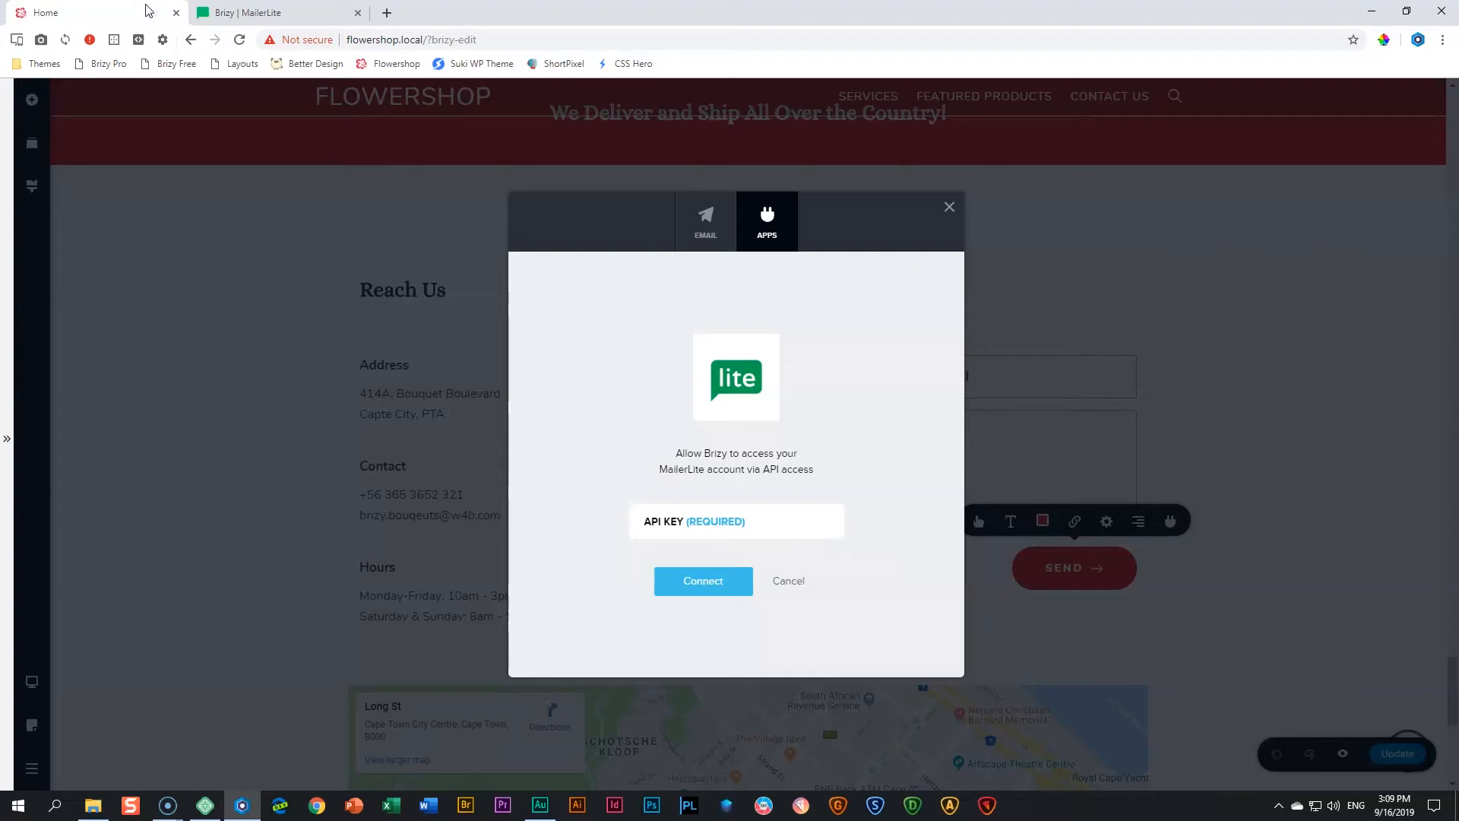
- Switch to MailerLite and examine the Integrations page and account menu for the Developer API access
click(209, 13)
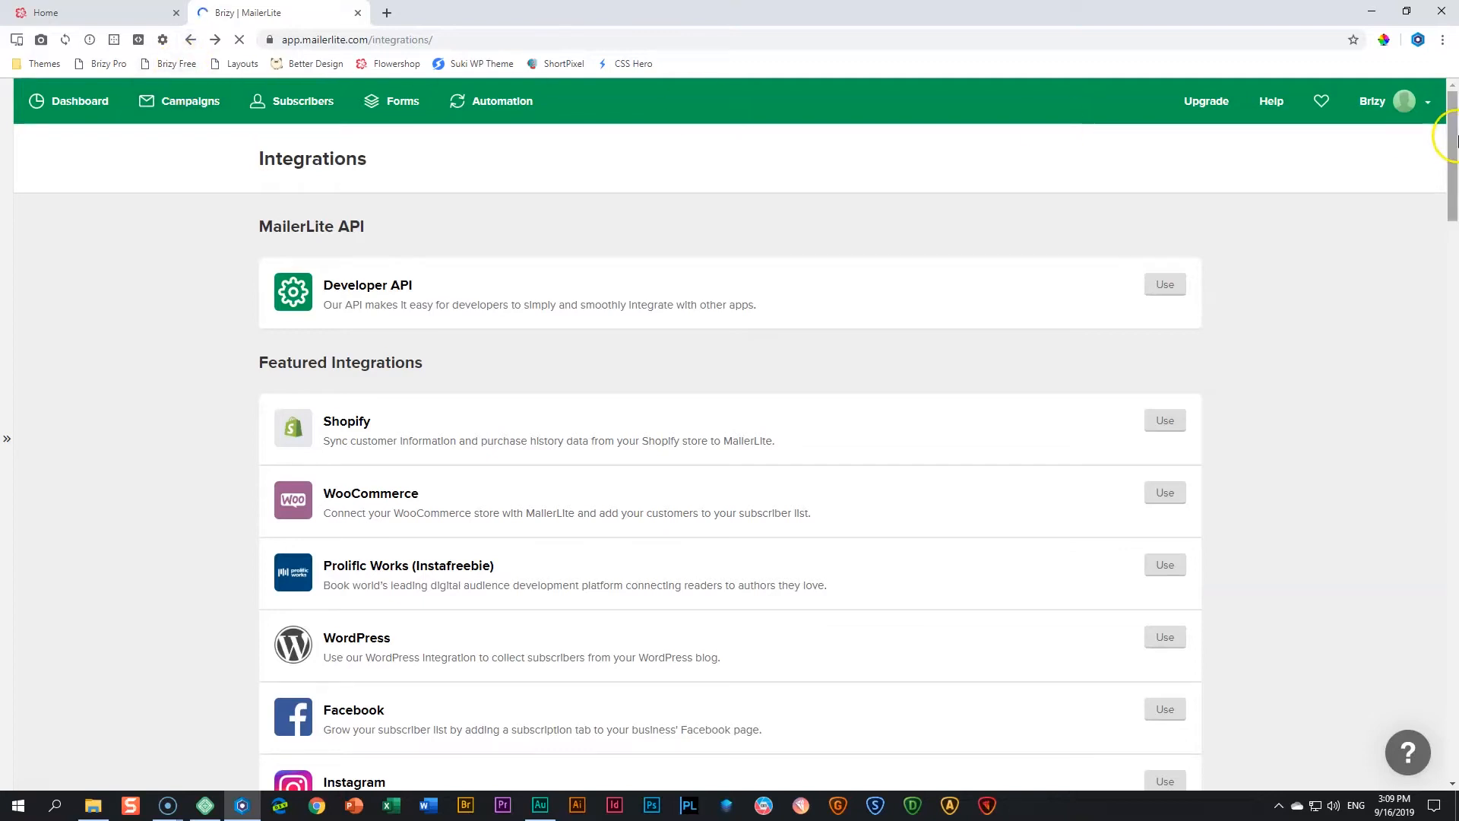
click(1428, 108)
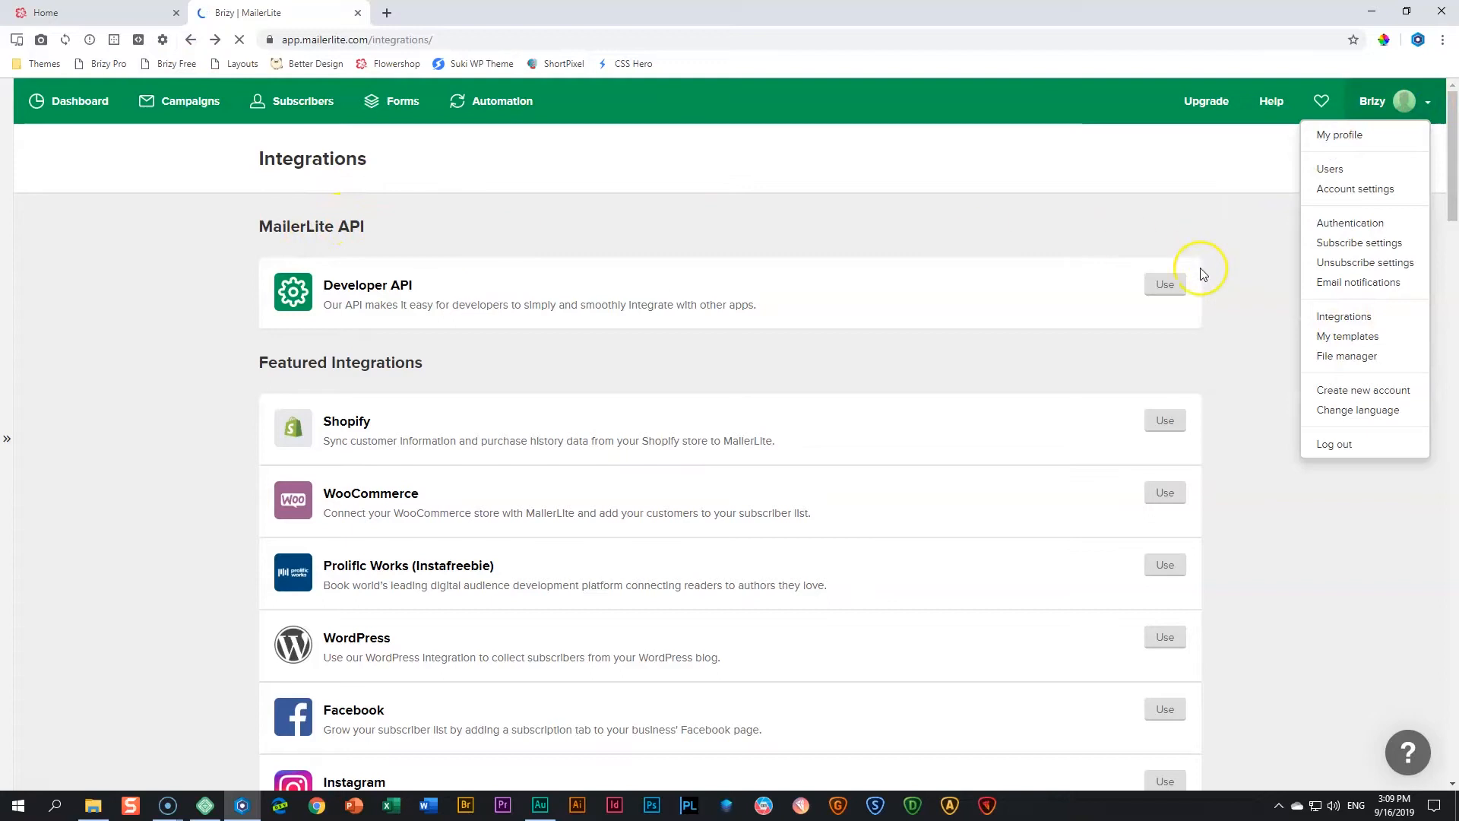
click(874, 262)
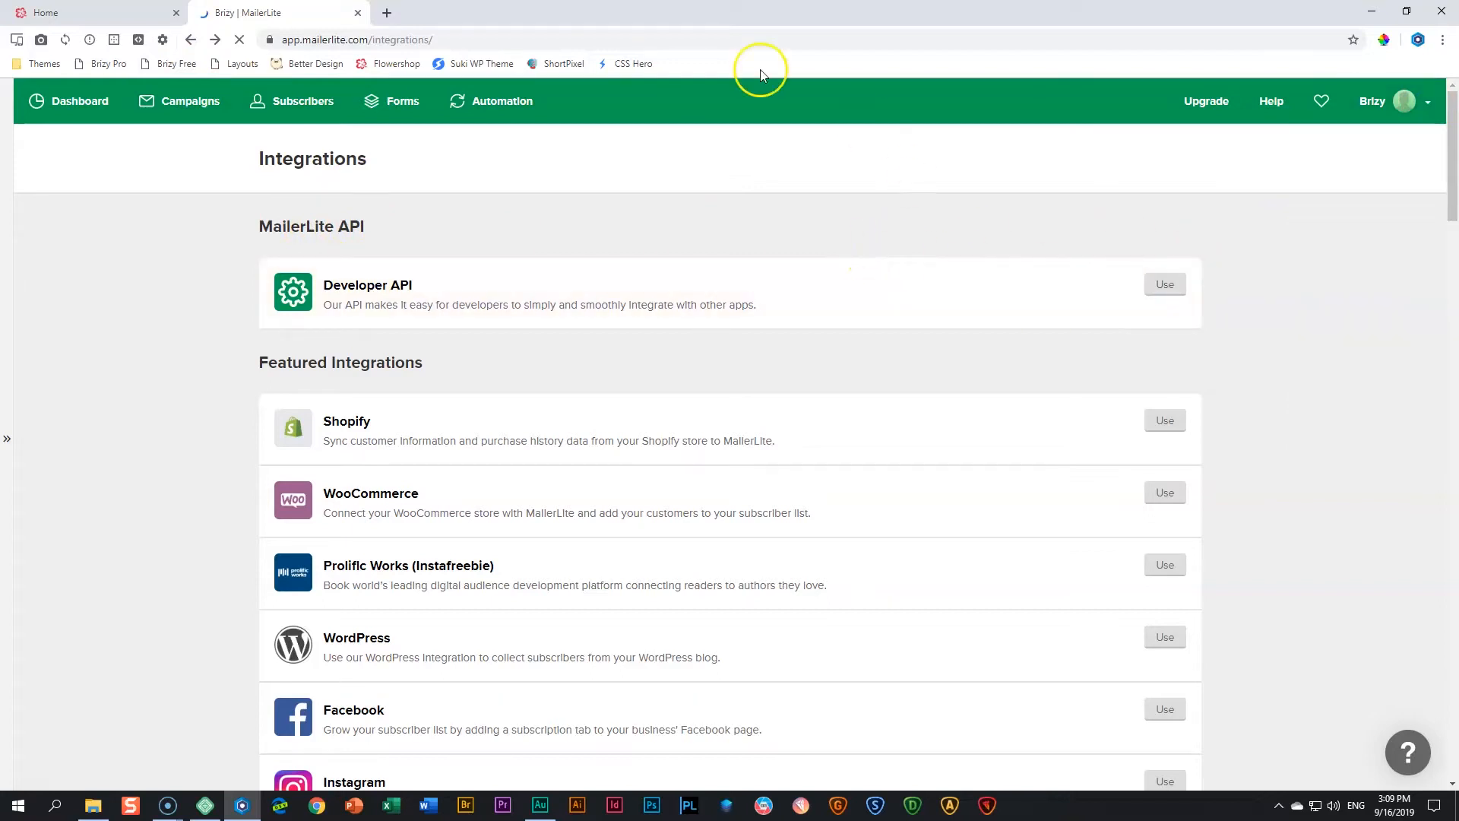
- Back in the Brizy integration dialog, enter the MailerLite API key, connect the account and continue with it
click(104, 9)
click(696, 520)
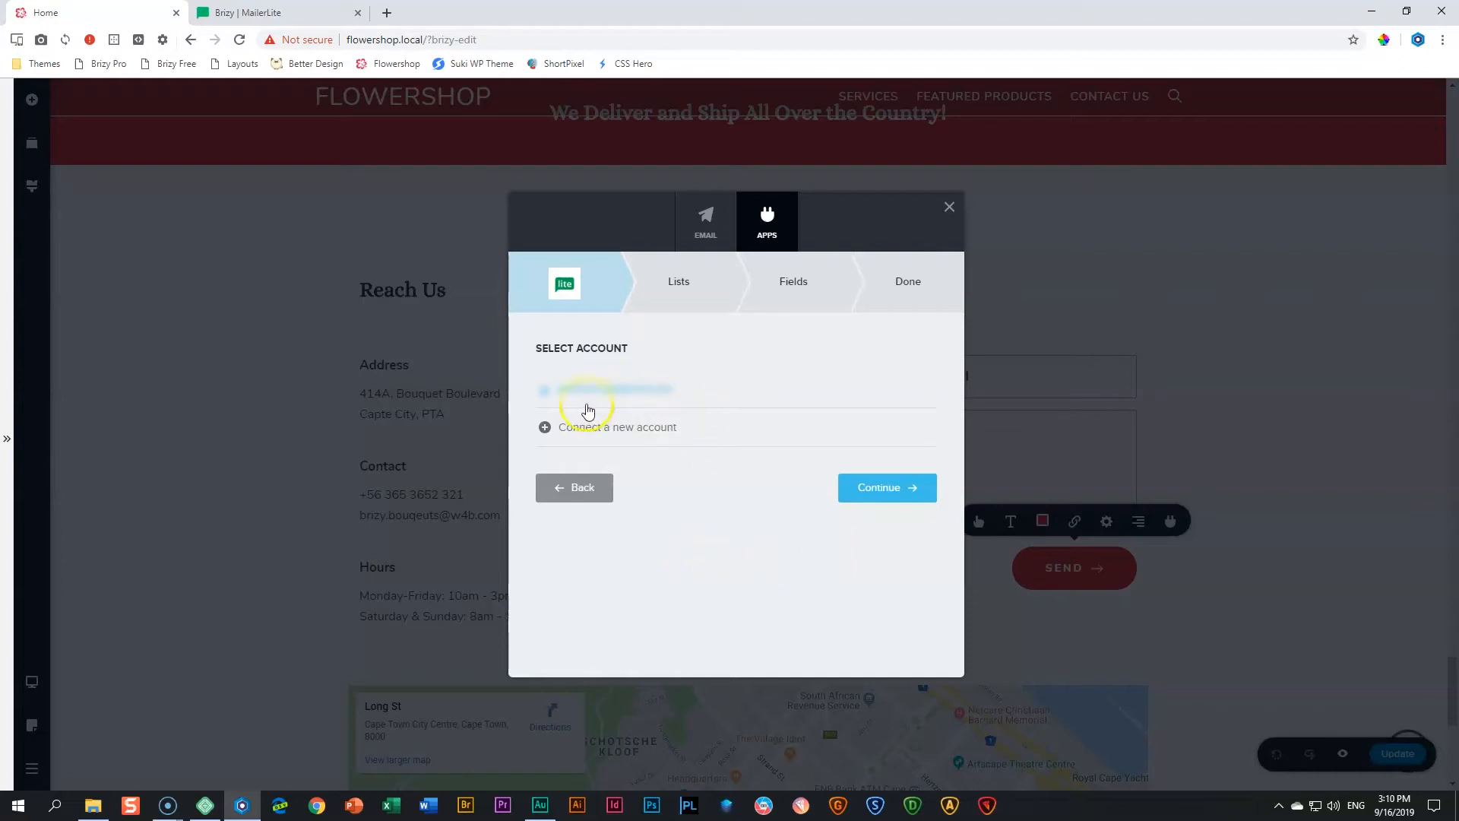
click(902, 494)
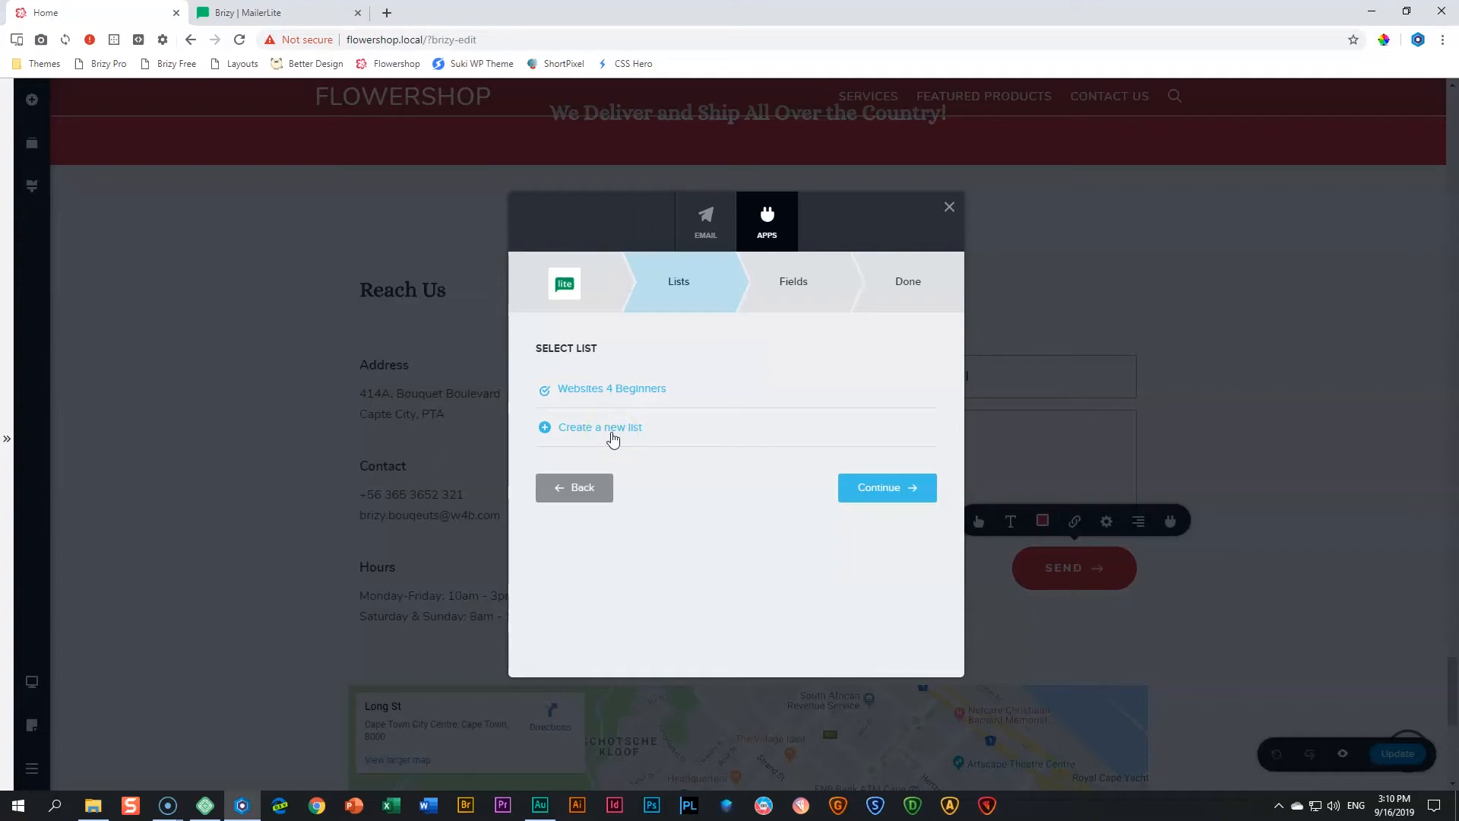
- Create a new MailerLite list named "Flowershop _ Messages" and continue with it selected
click(610, 430)
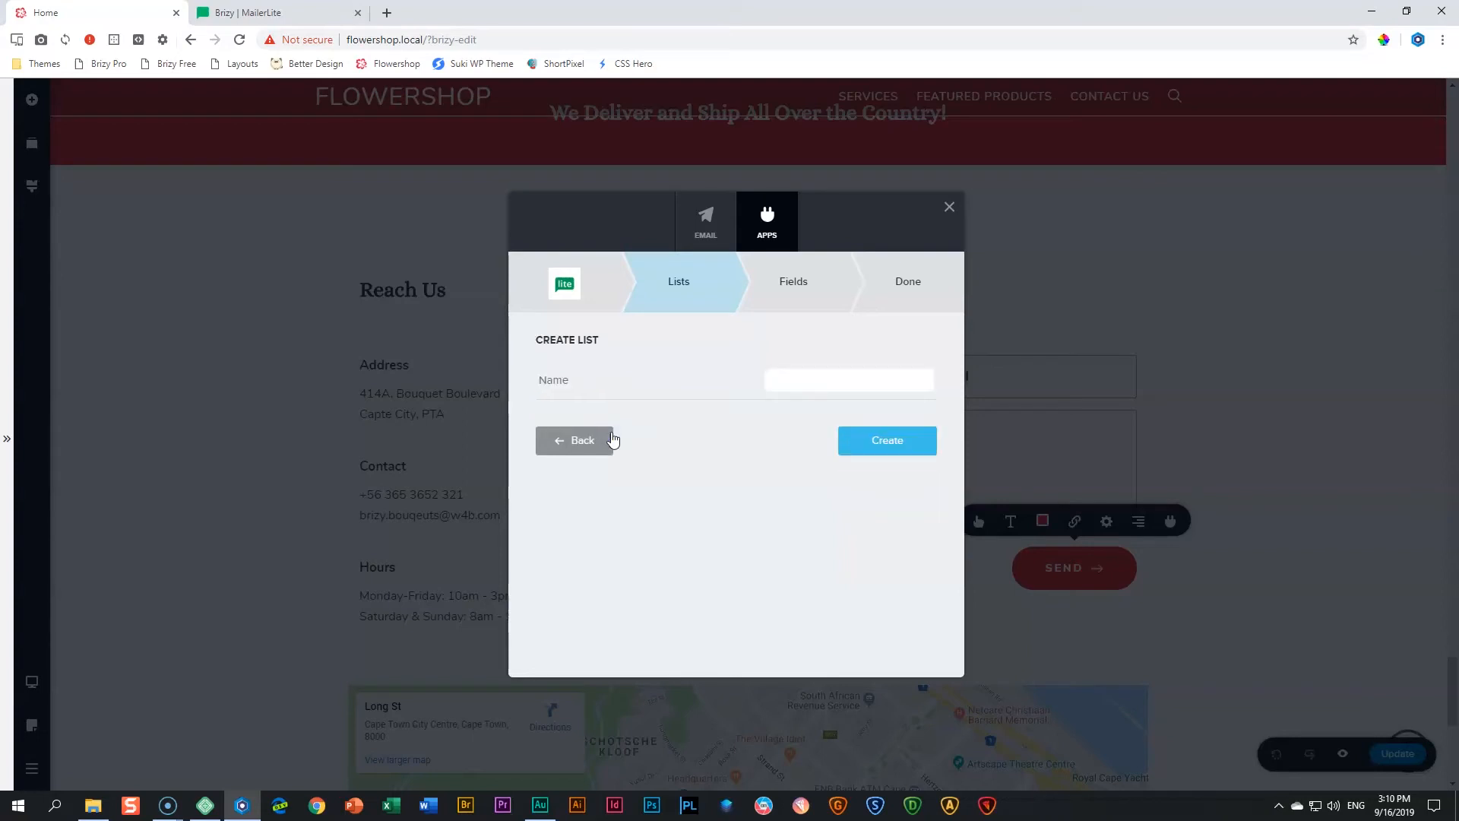
click(855, 376)
text(Flower)
text(shop)
text(_ Messa)
text(sages)
click(890, 456)
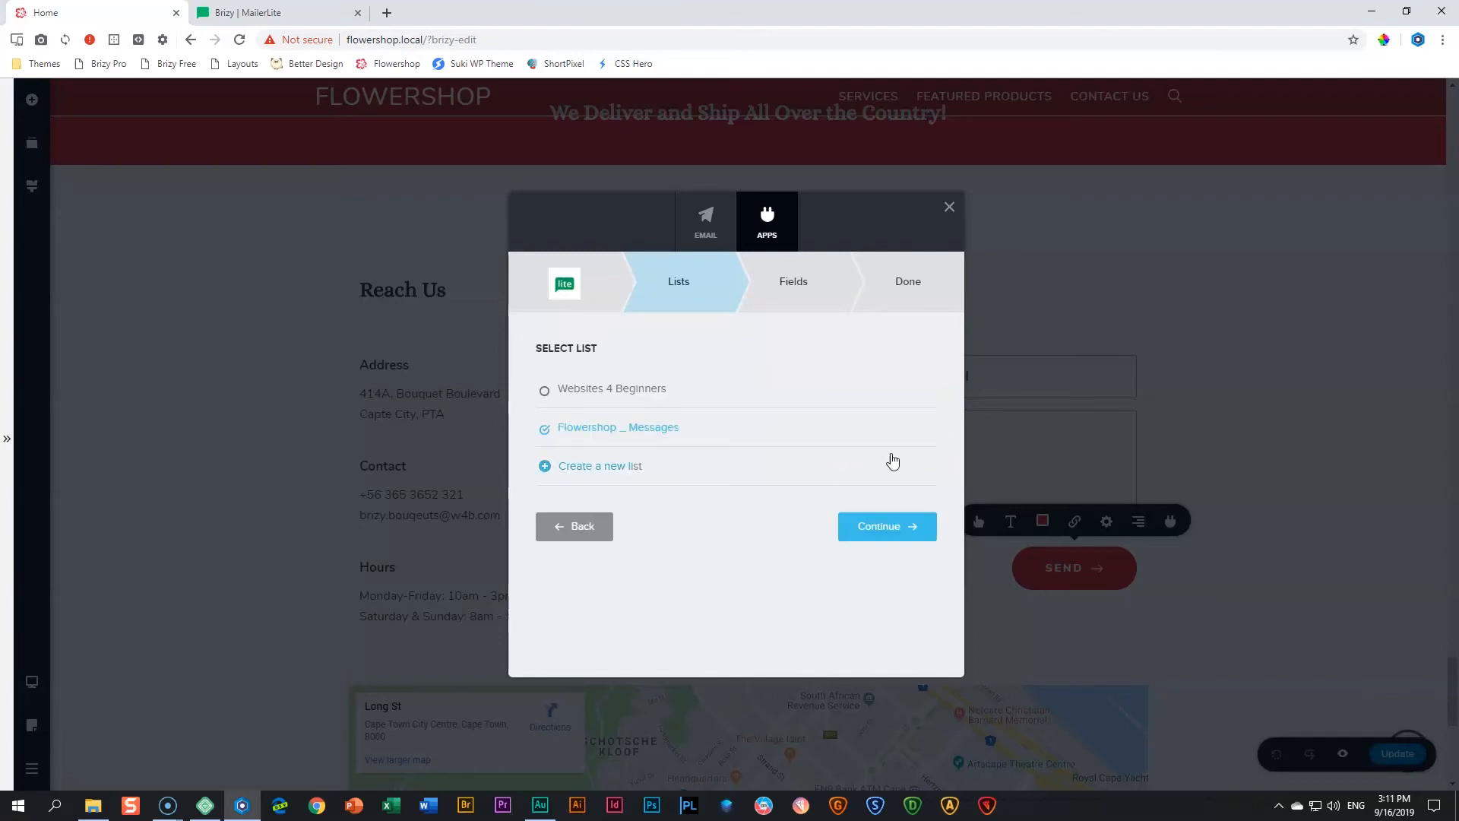
click(884, 528)
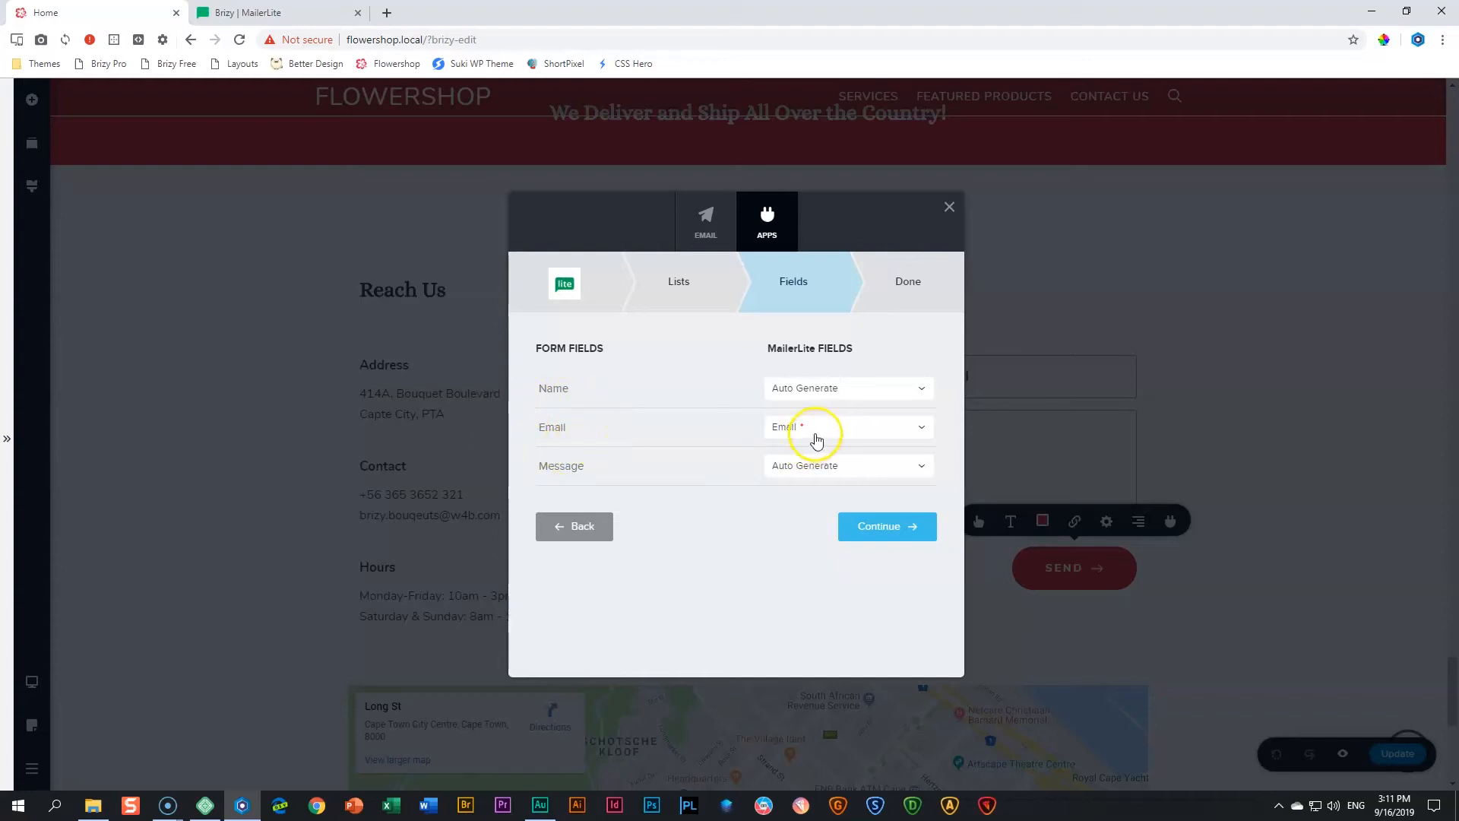
- Map the form's Name field to MailerLite's Name, keep Email and the auto-generated Message mapping, and finish the integration
click(816, 440)
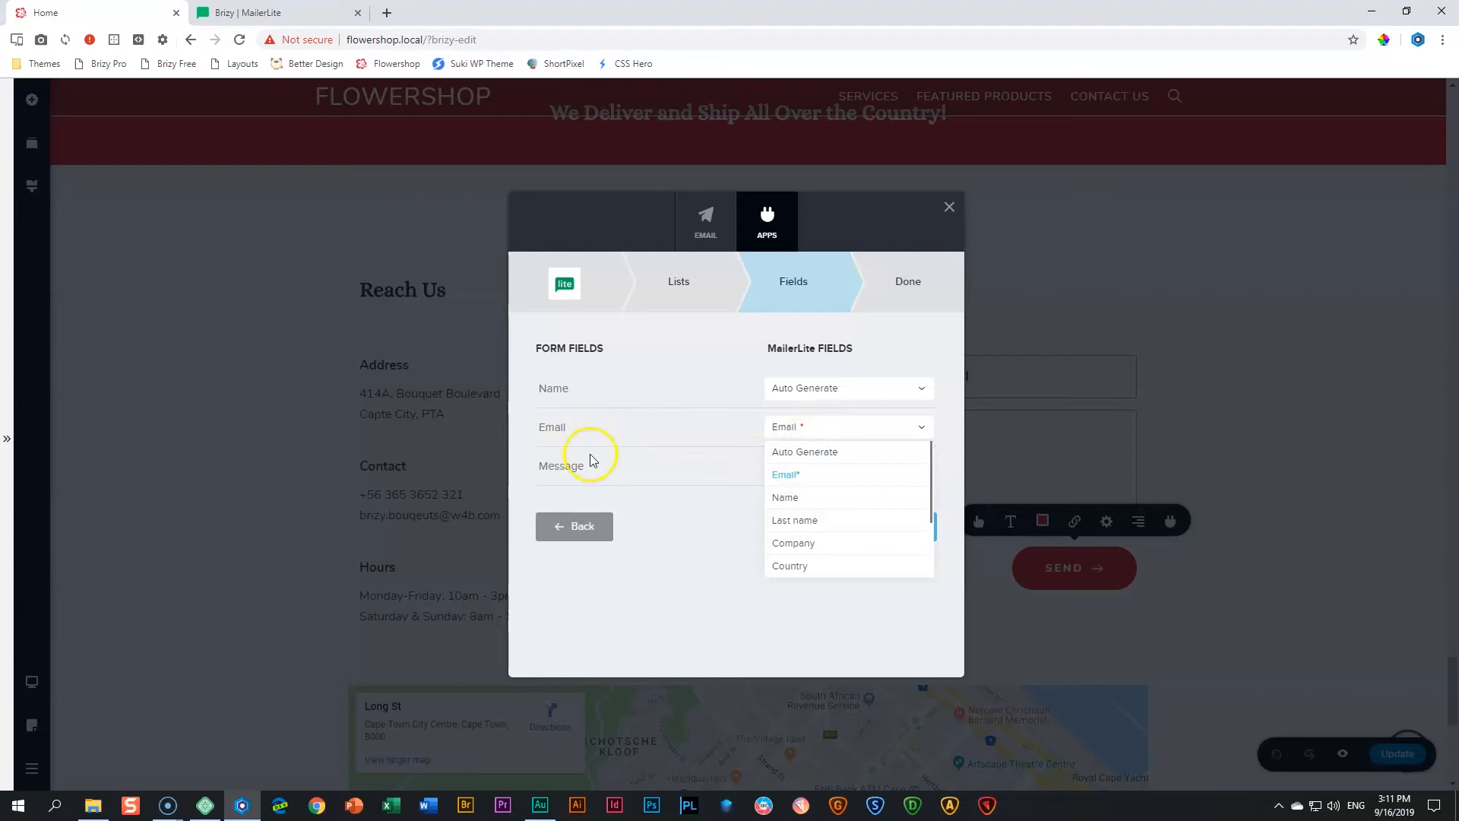
click(621, 428)
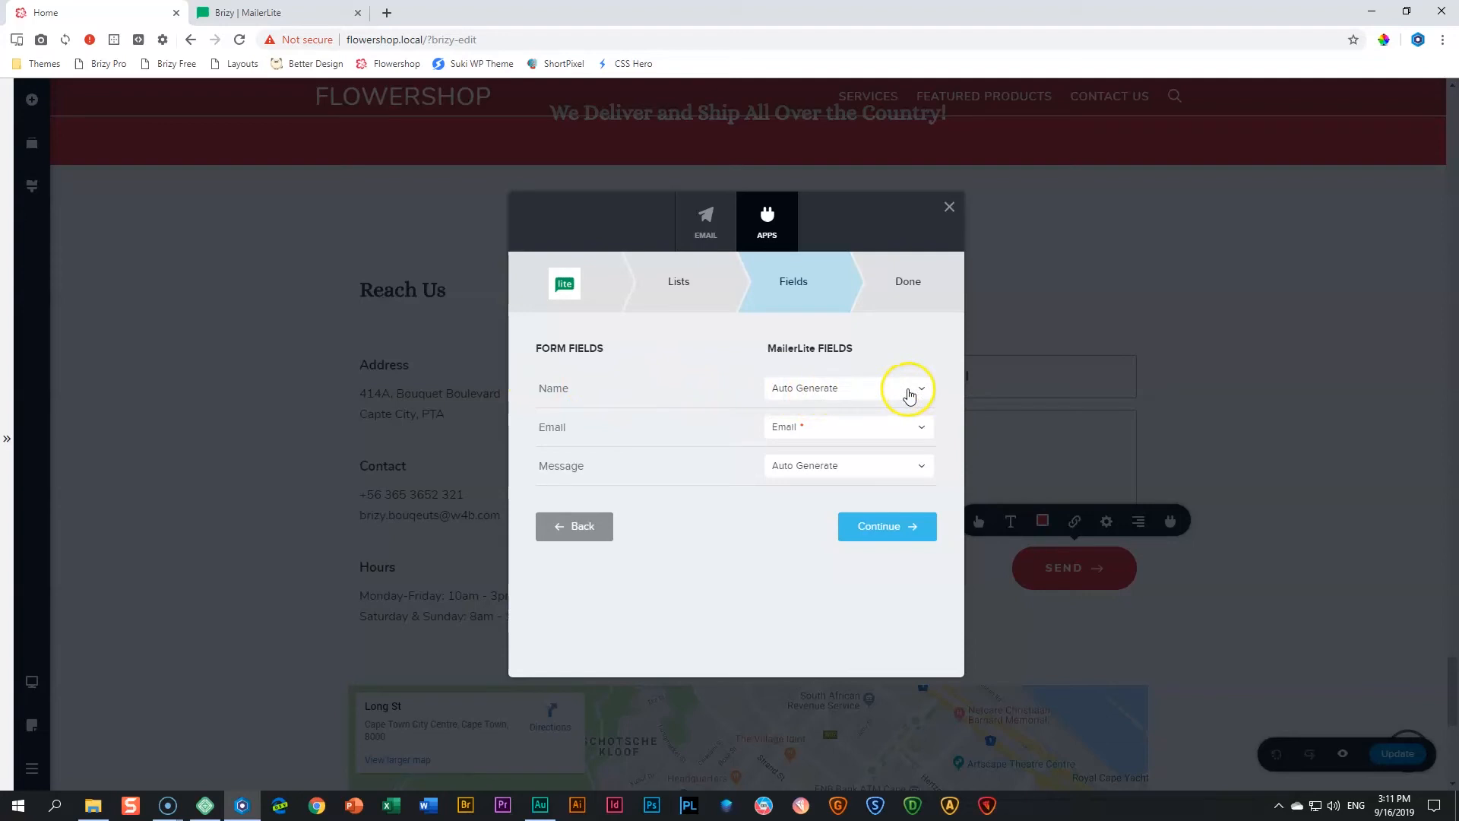
click(925, 391)
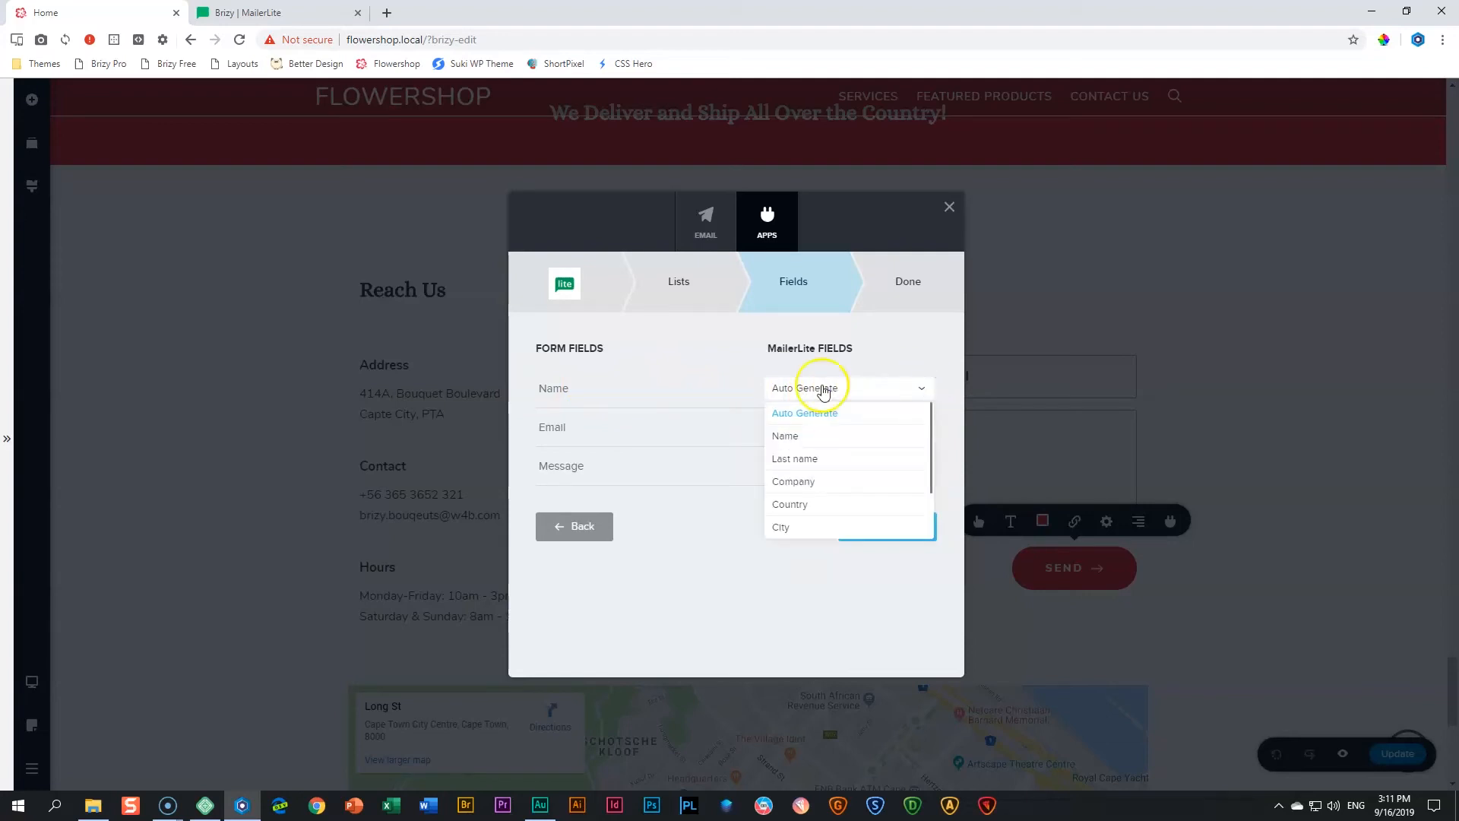
click(791, 438)
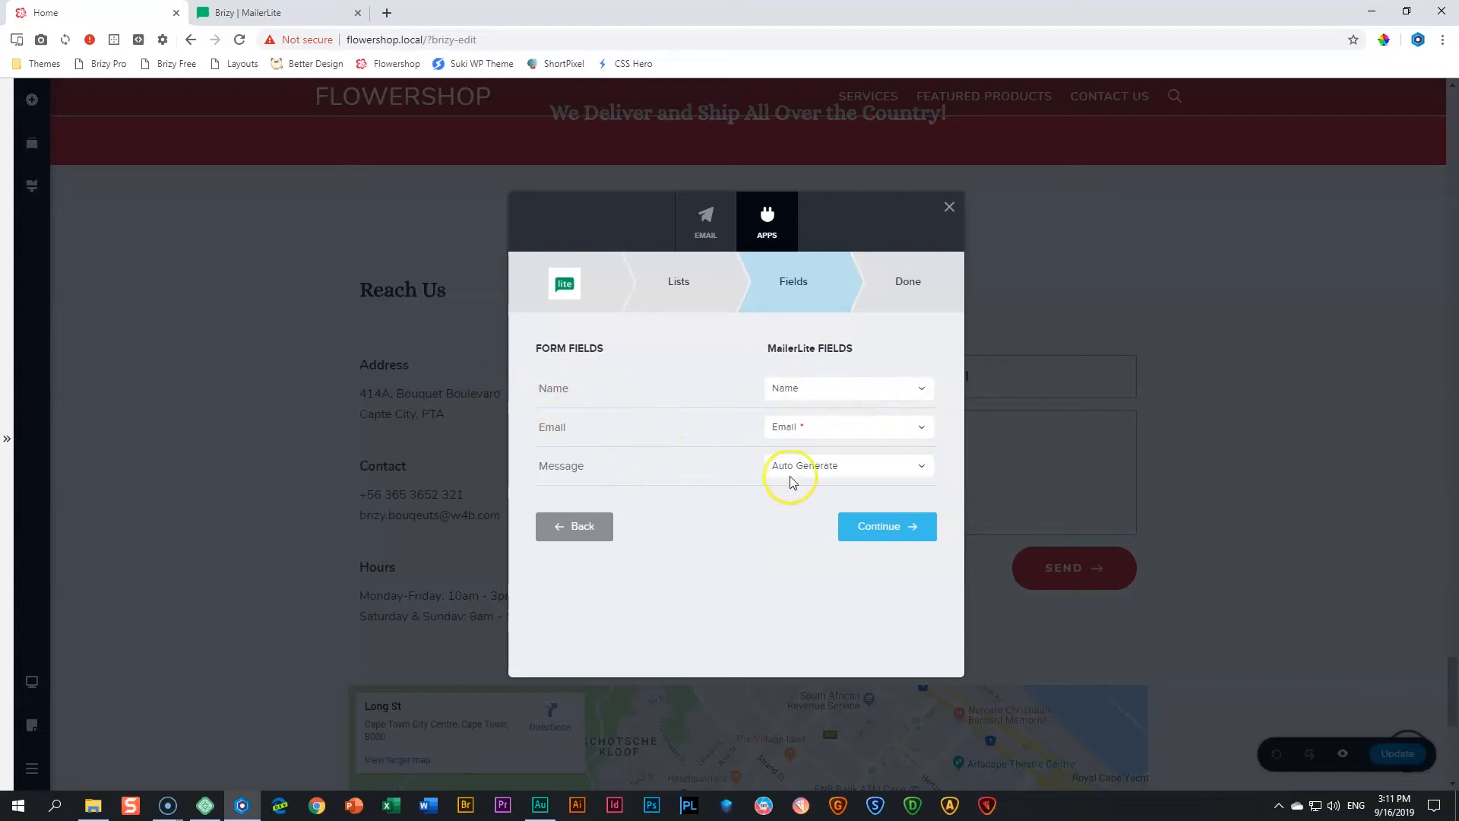
click(919, 468)
scroll(878, 536, down, 2)
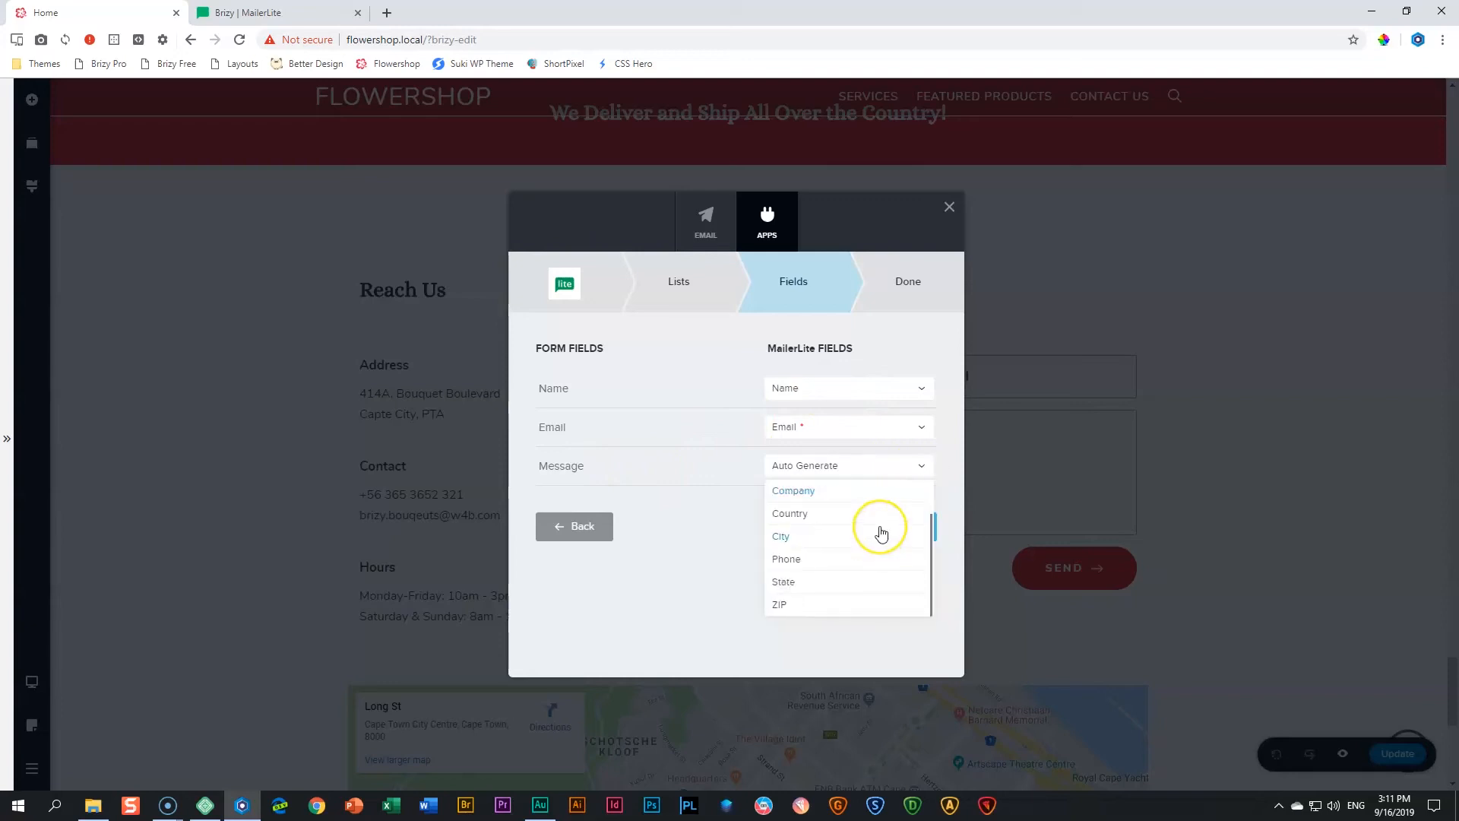
scroll(855, 544, up, 2)
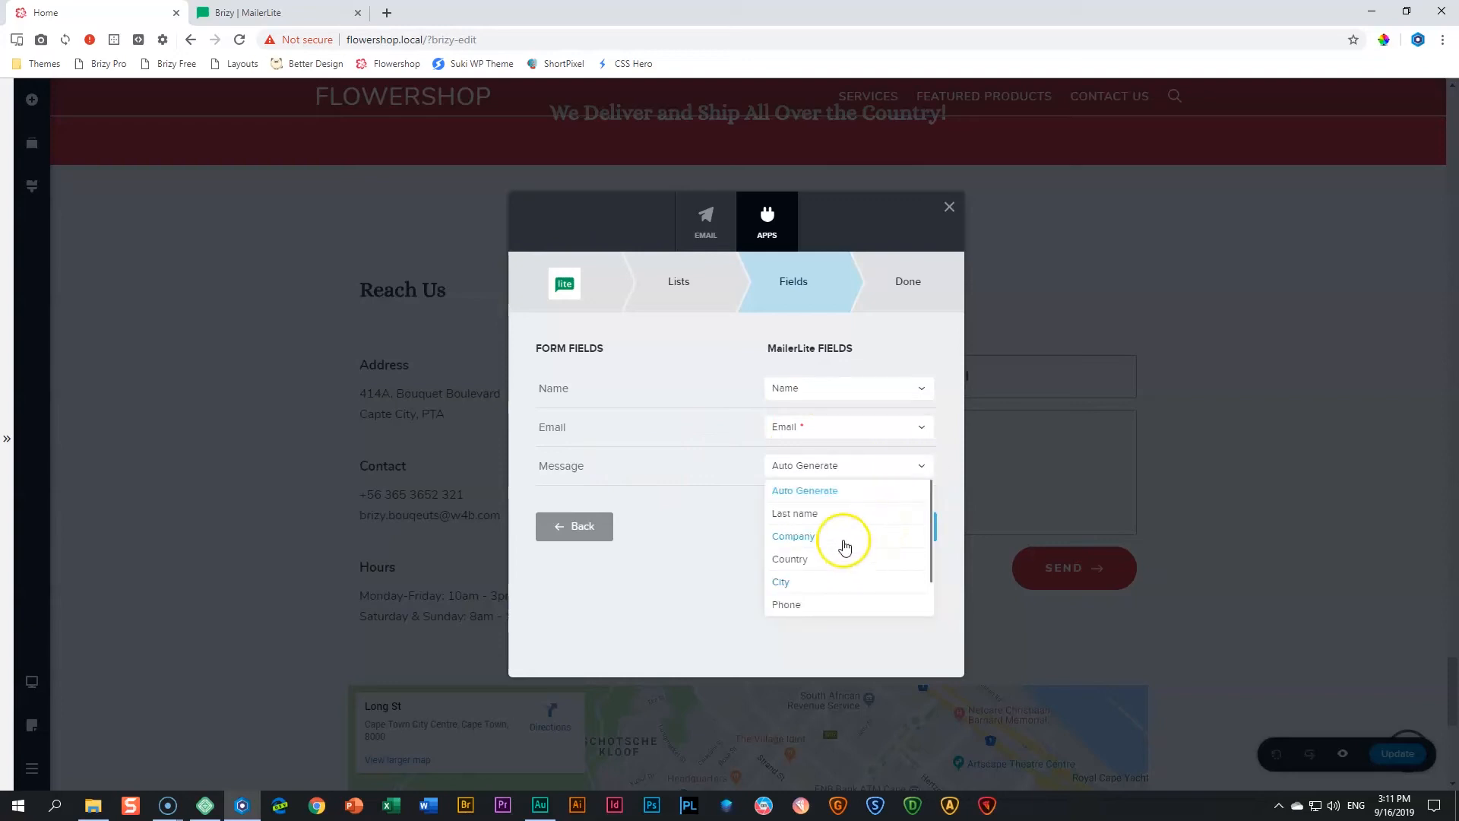
click(706, 473)
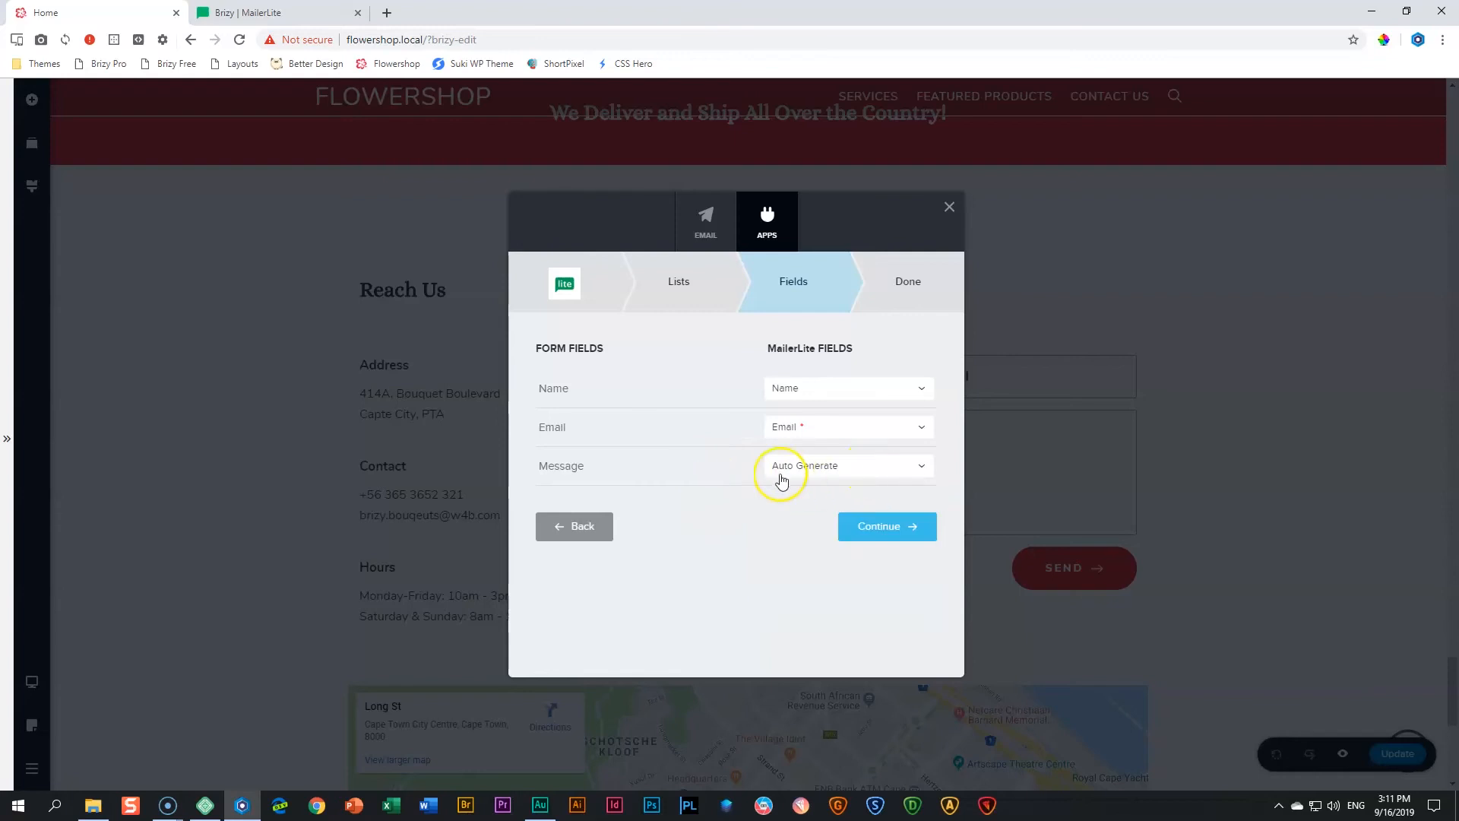
click(886, 530)
click(736, 530)
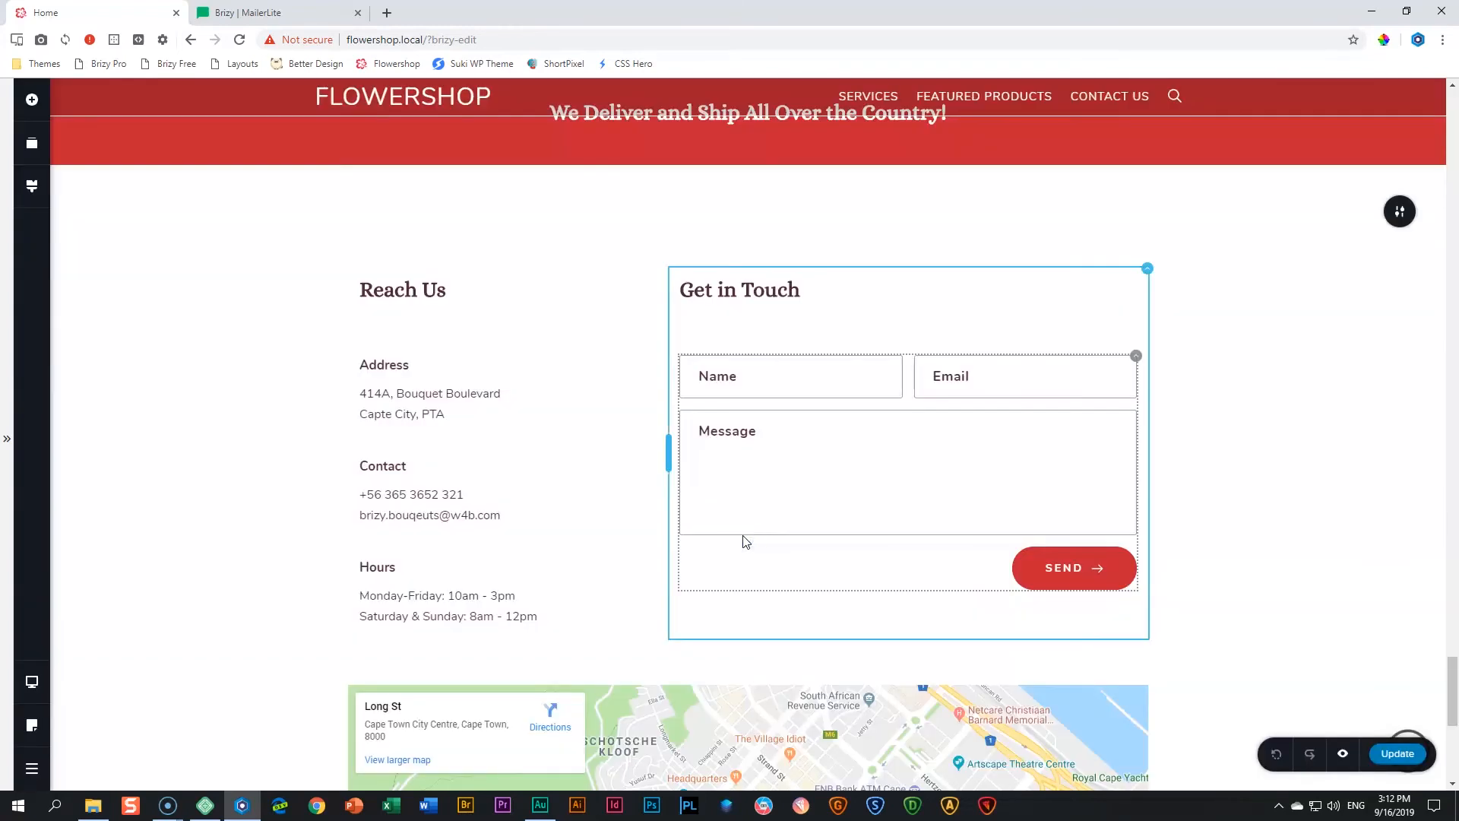
- Switch to MailerLite and view the subscribers of the Flowershop _ Messages group
key(ctrl+Tab)
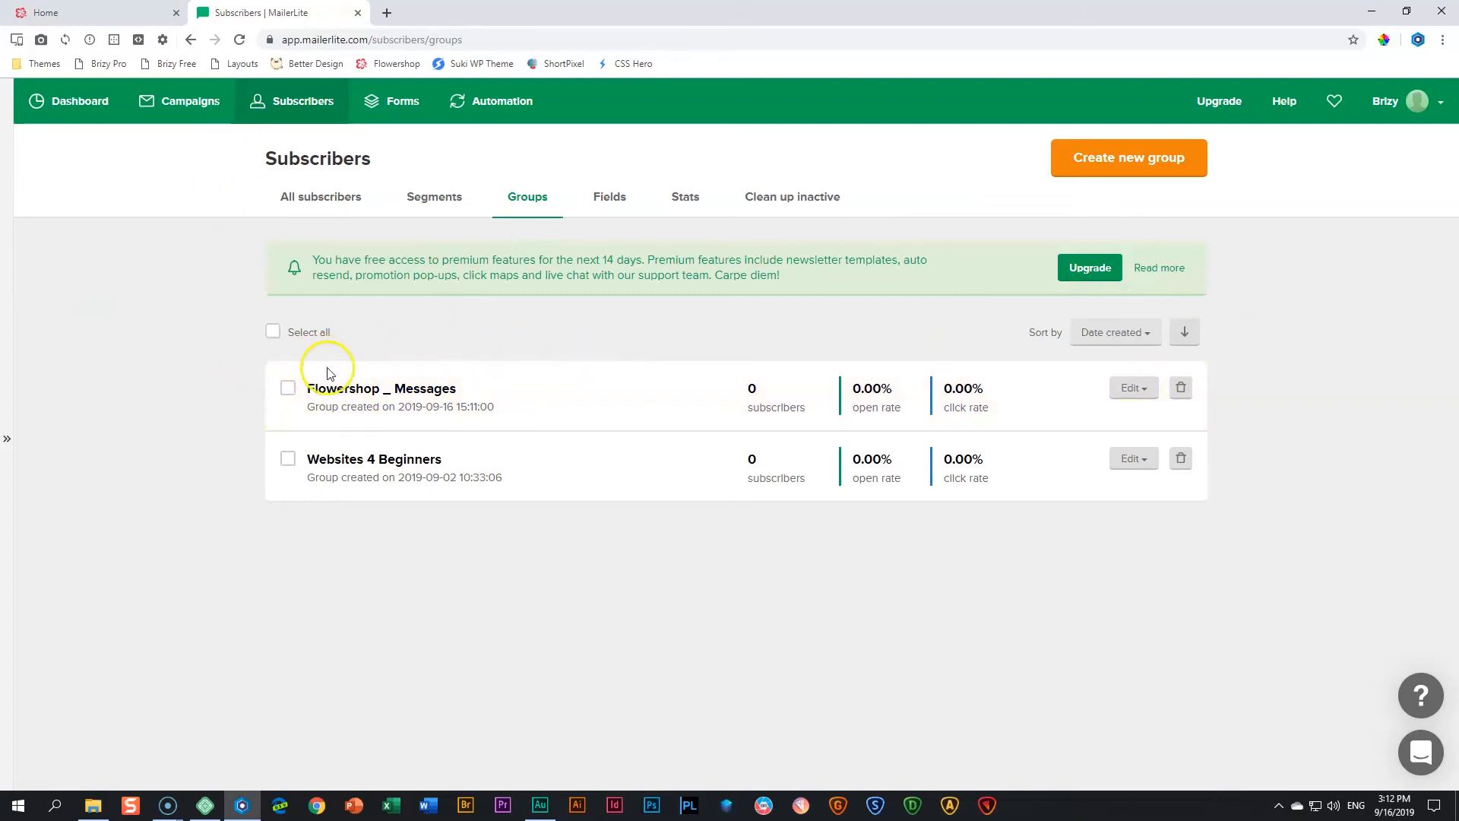
click(407, 388)
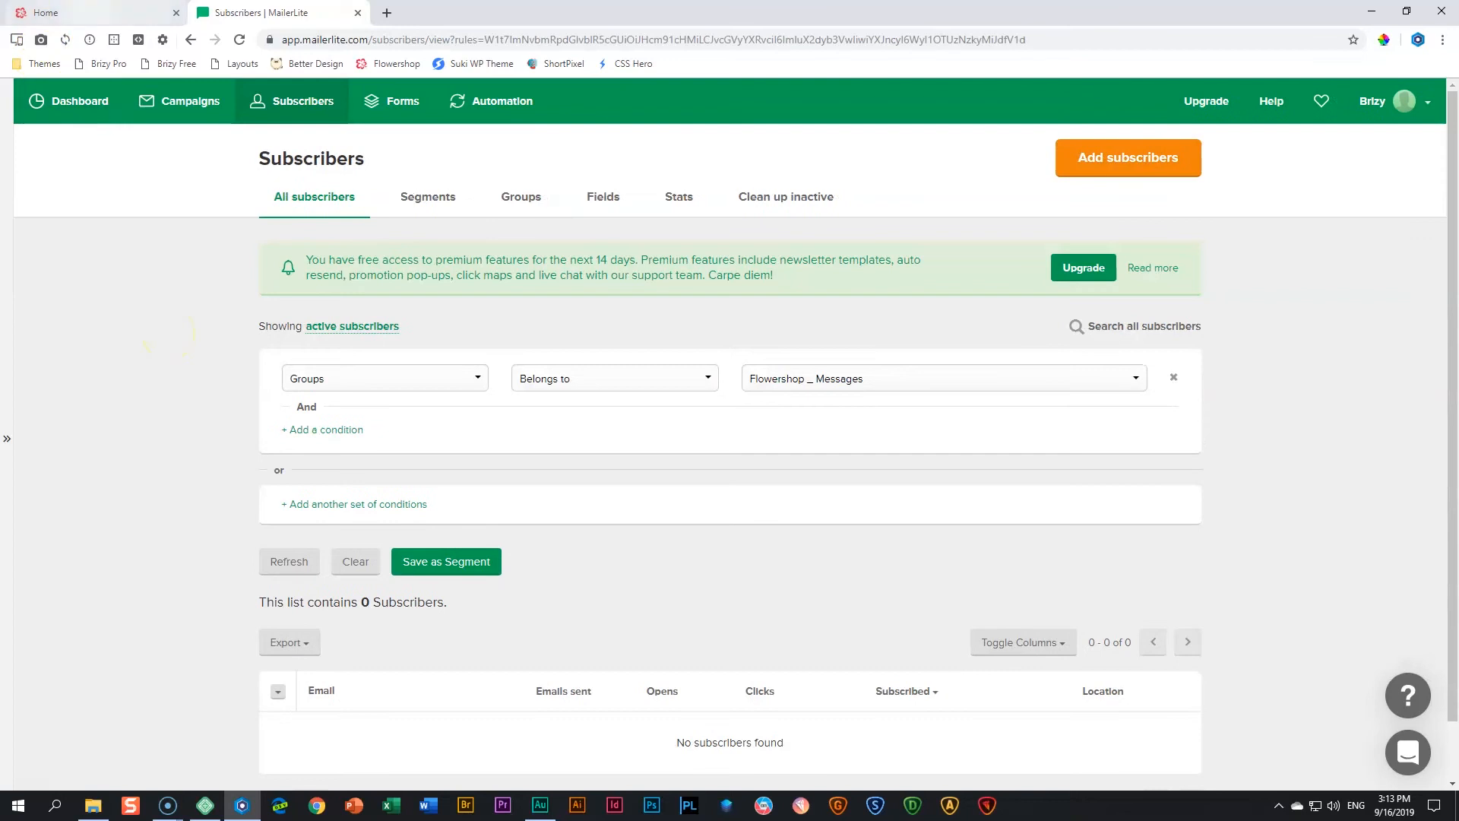
- Return to the Brizy editor, update the home page and preview it with the device toolbox collapsed
click(89, 15)
click(1395, 754)
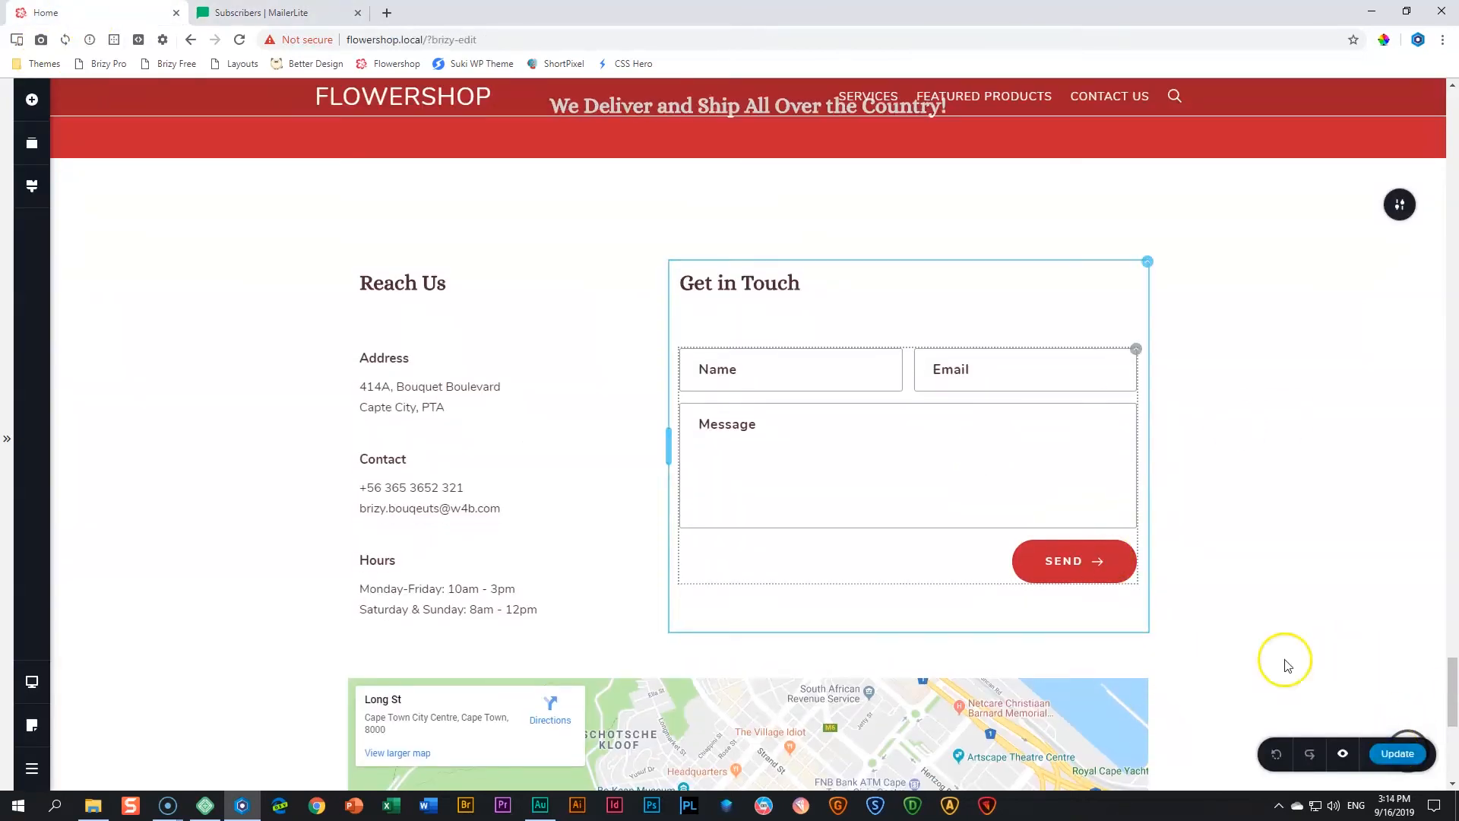
click(1342, 754)
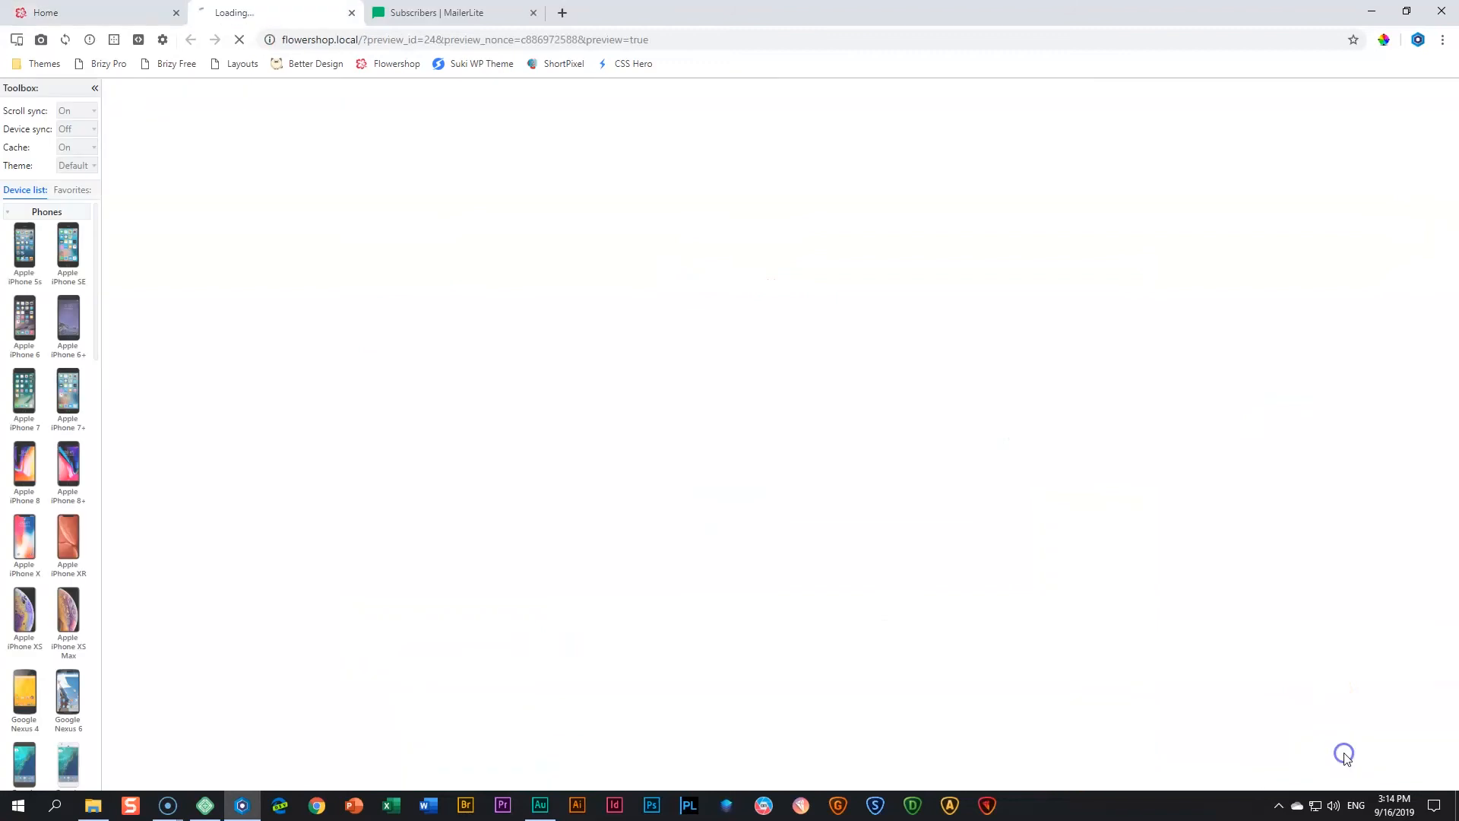
click(95, 89)
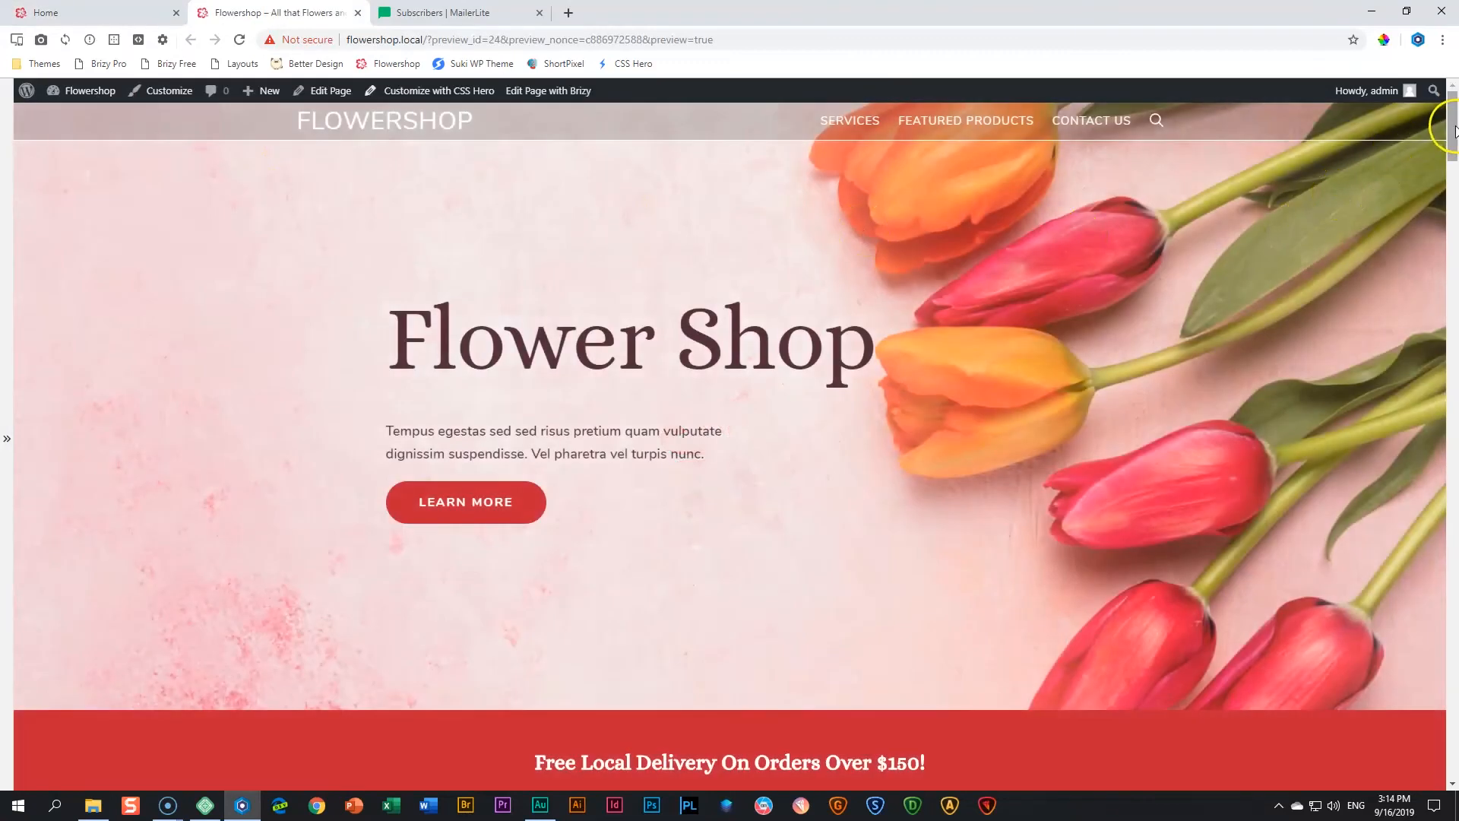
- Fill in the sender's name and e-mail address in the previewed page's Get in Touch form
drag(1450, 130, 1454, 706)
click(740, 465)
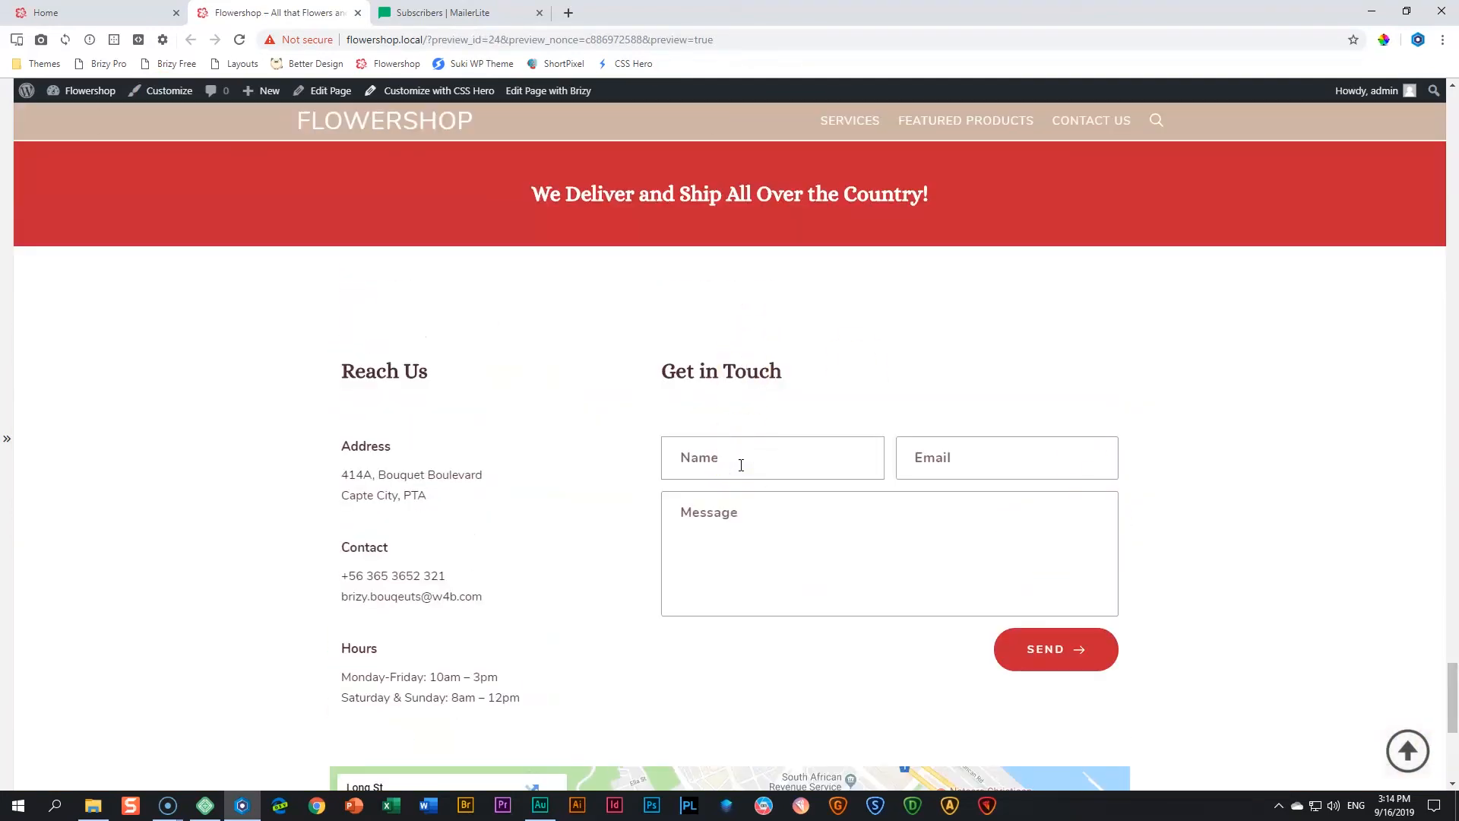
text(Nickoldy)
key(Tab)
text(H)
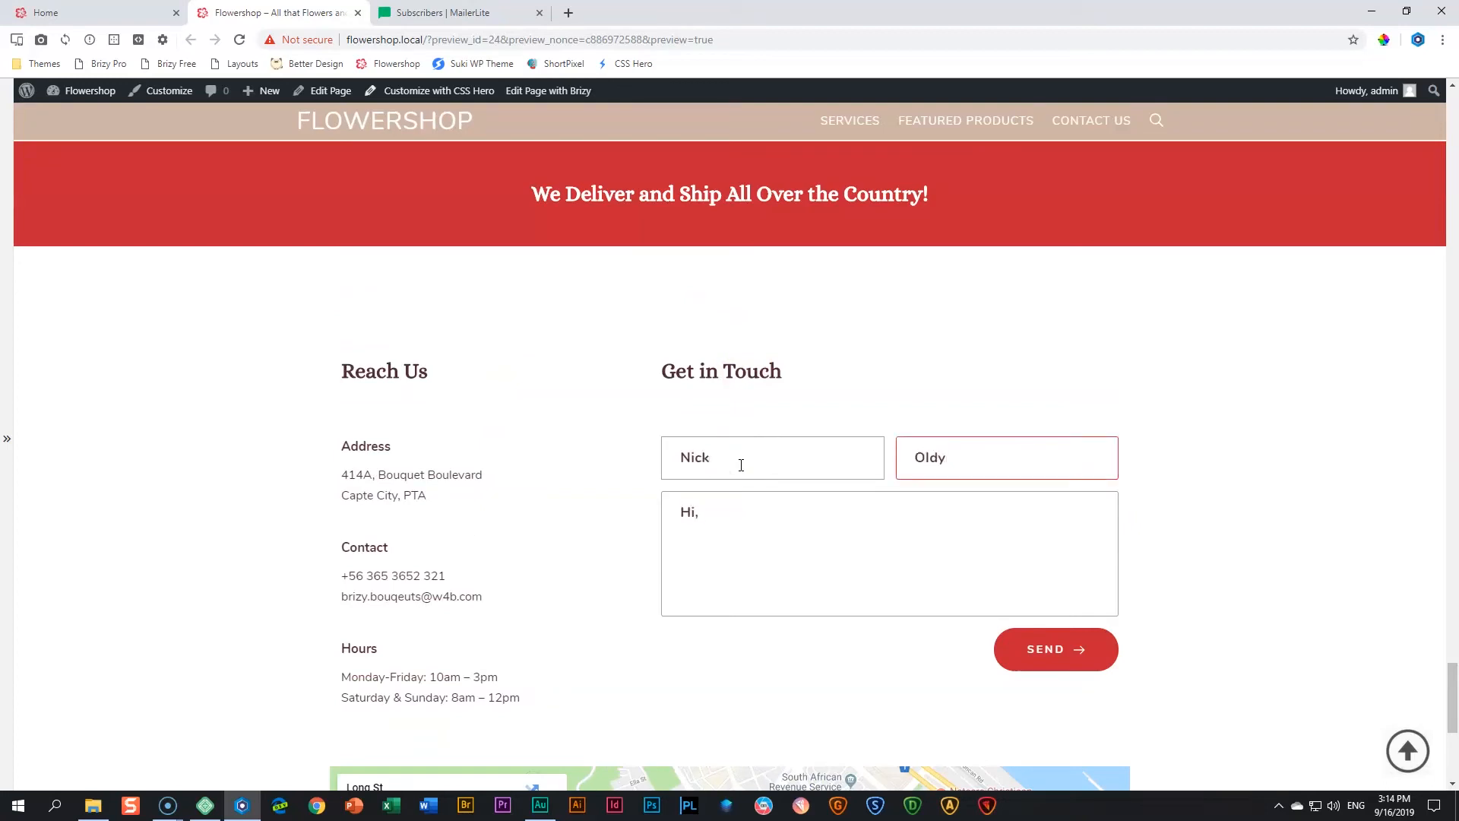
key(shift+Tab)
key(Tab)
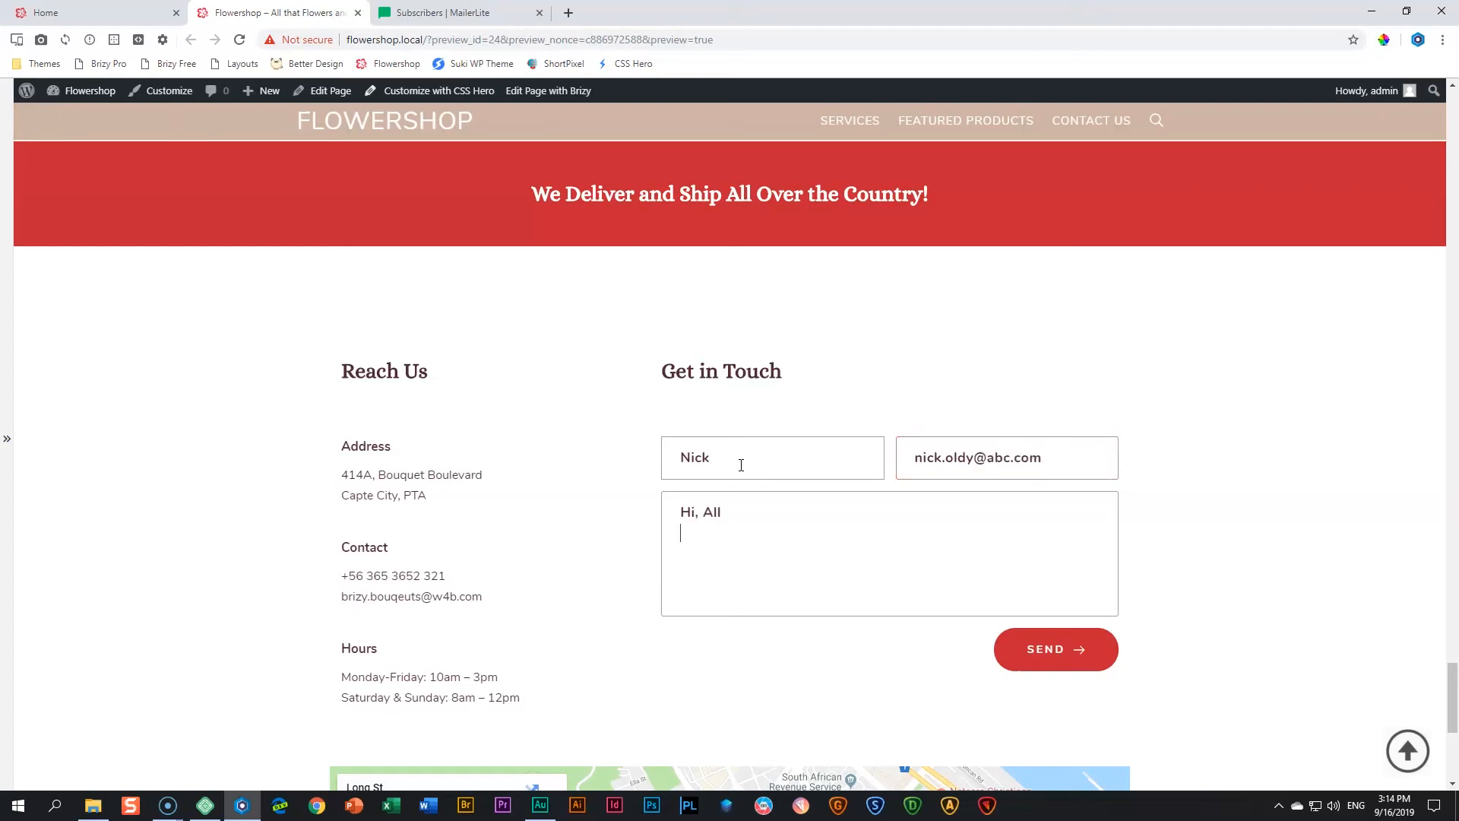
- Complete the message "Hi, All Hope you are well, miss you like crazy." with the sender's name and "xxx" as sign-off, and send the form
text(you are well)
text(, mi)
text(ss you like c)
text(raz)
key(BackSpace)
text(azy)
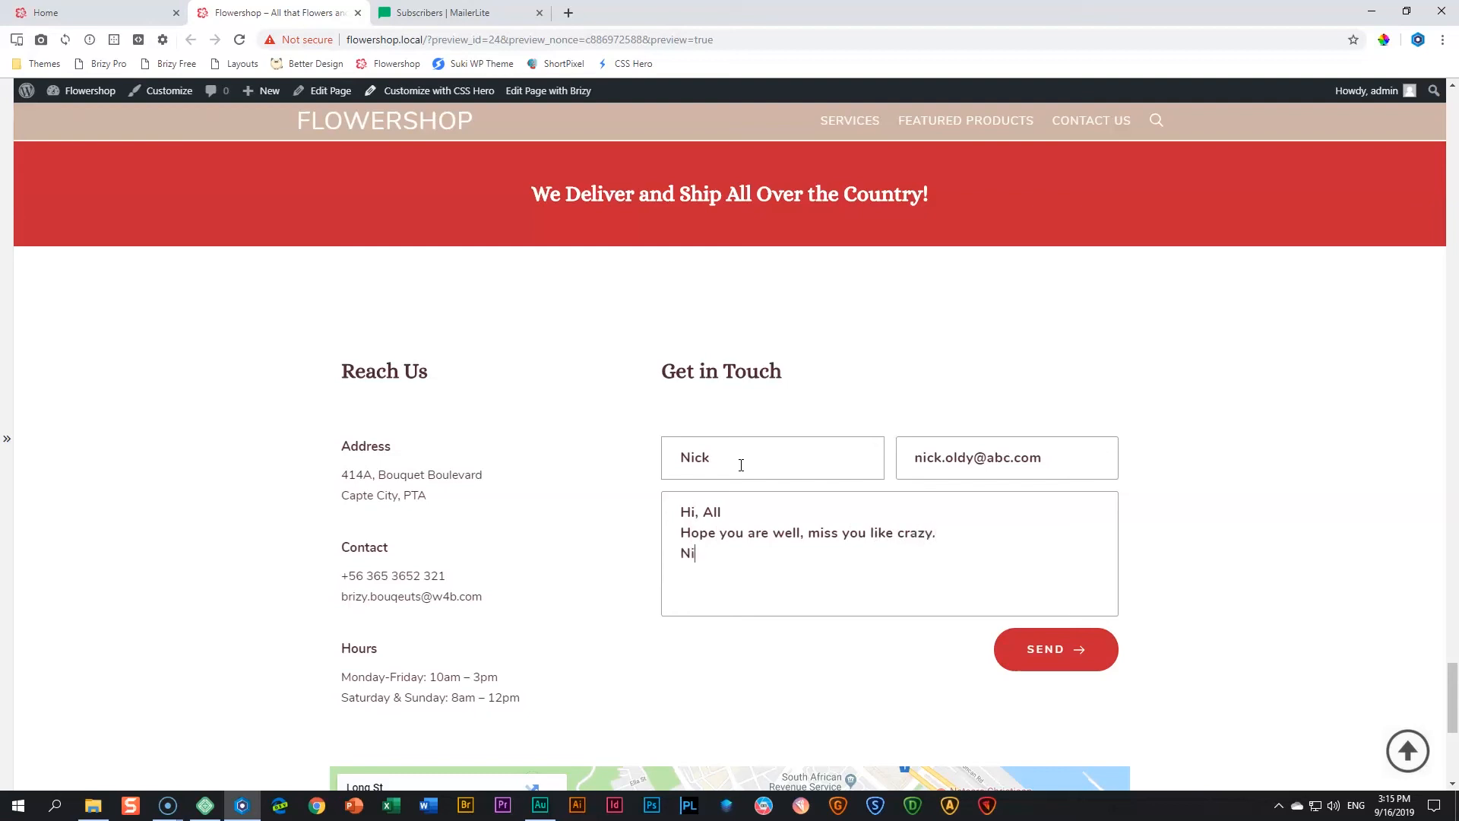
click(1102, 649)
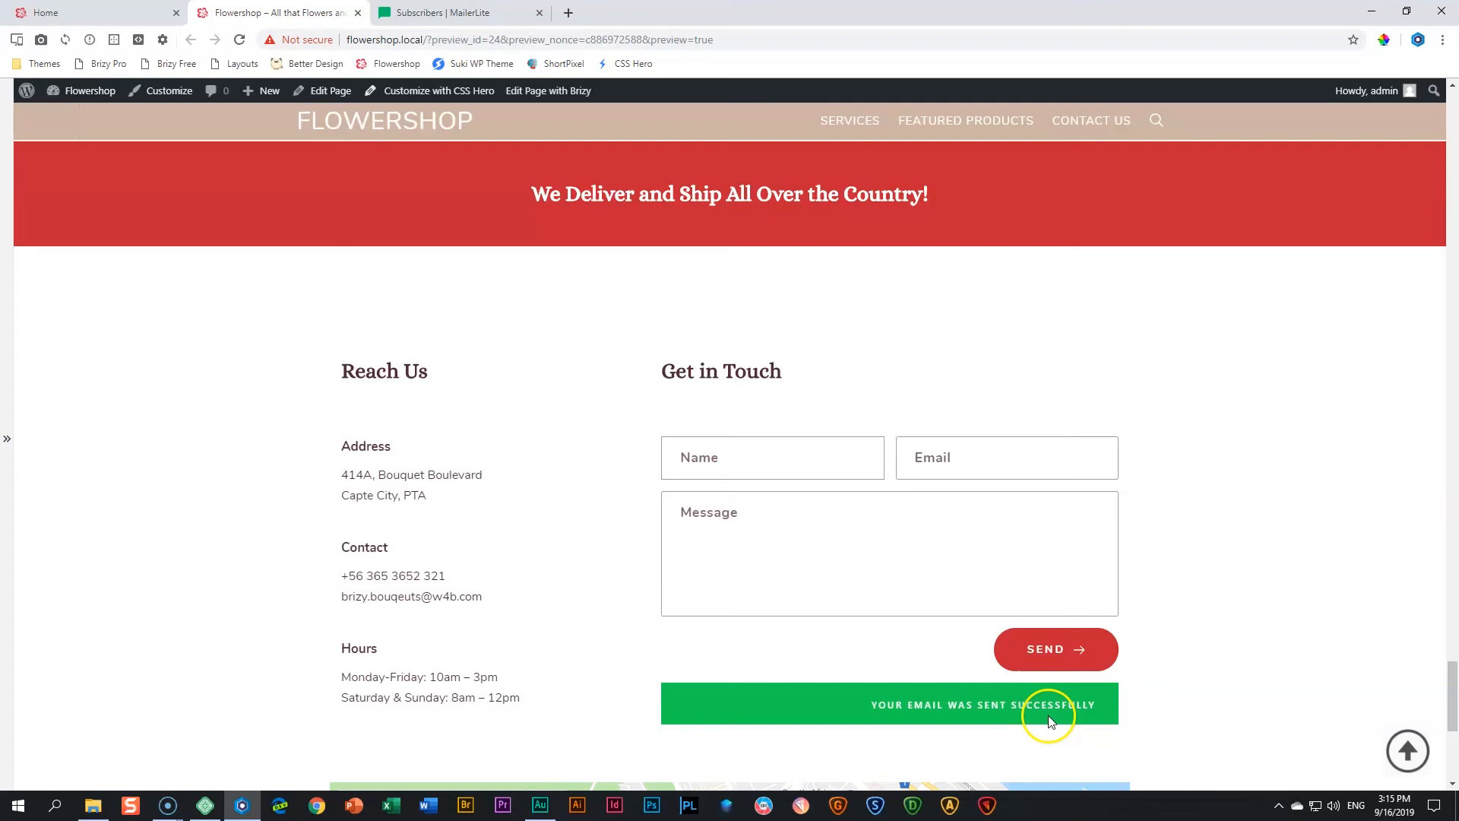
- Switch to MailerLite, reload the Flowershop _ Messages subscribers and open the new subscriber's profile to check the submitted details and message
click(482, 15)
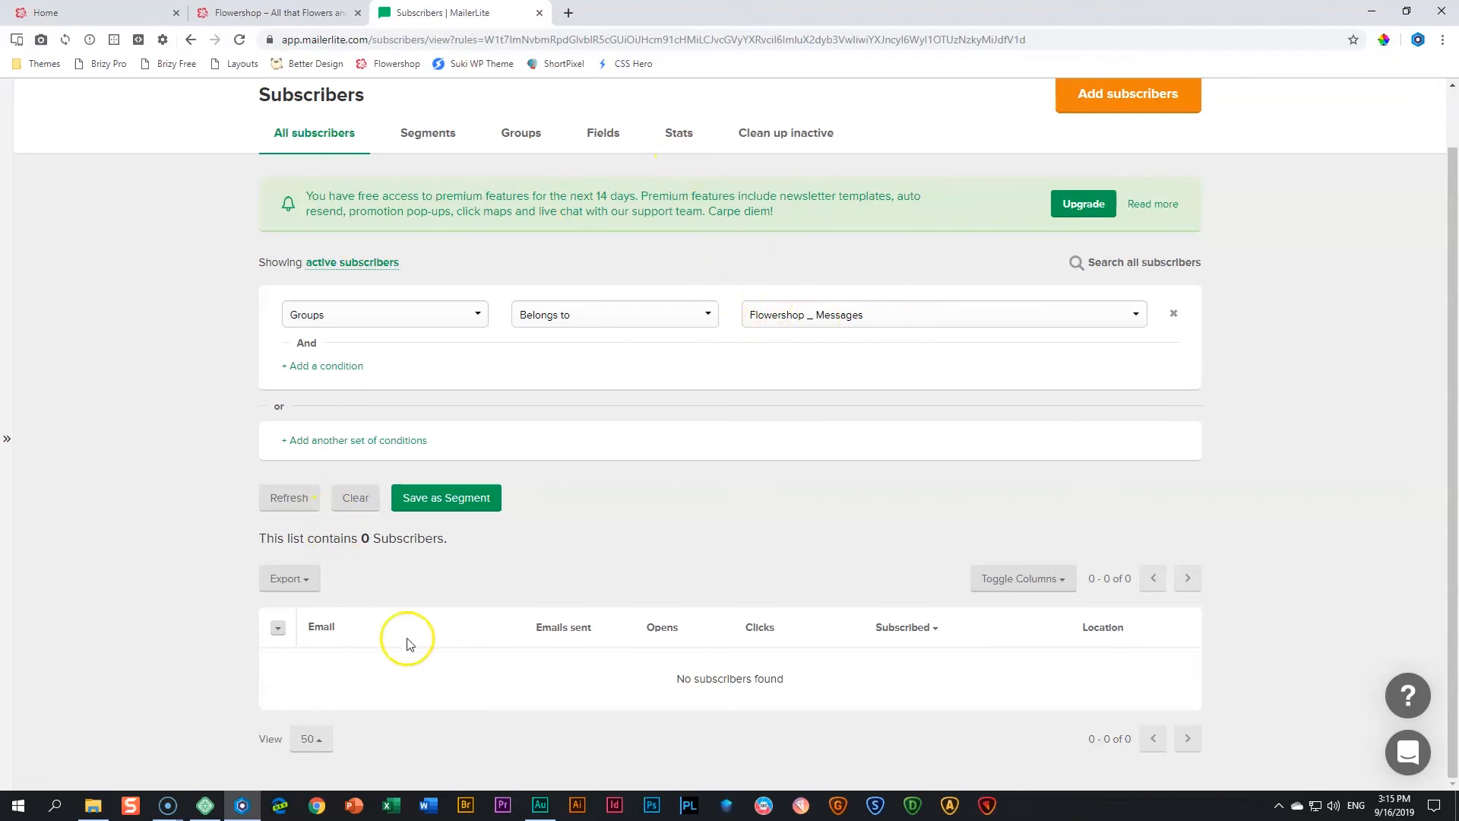
click(238, 42)
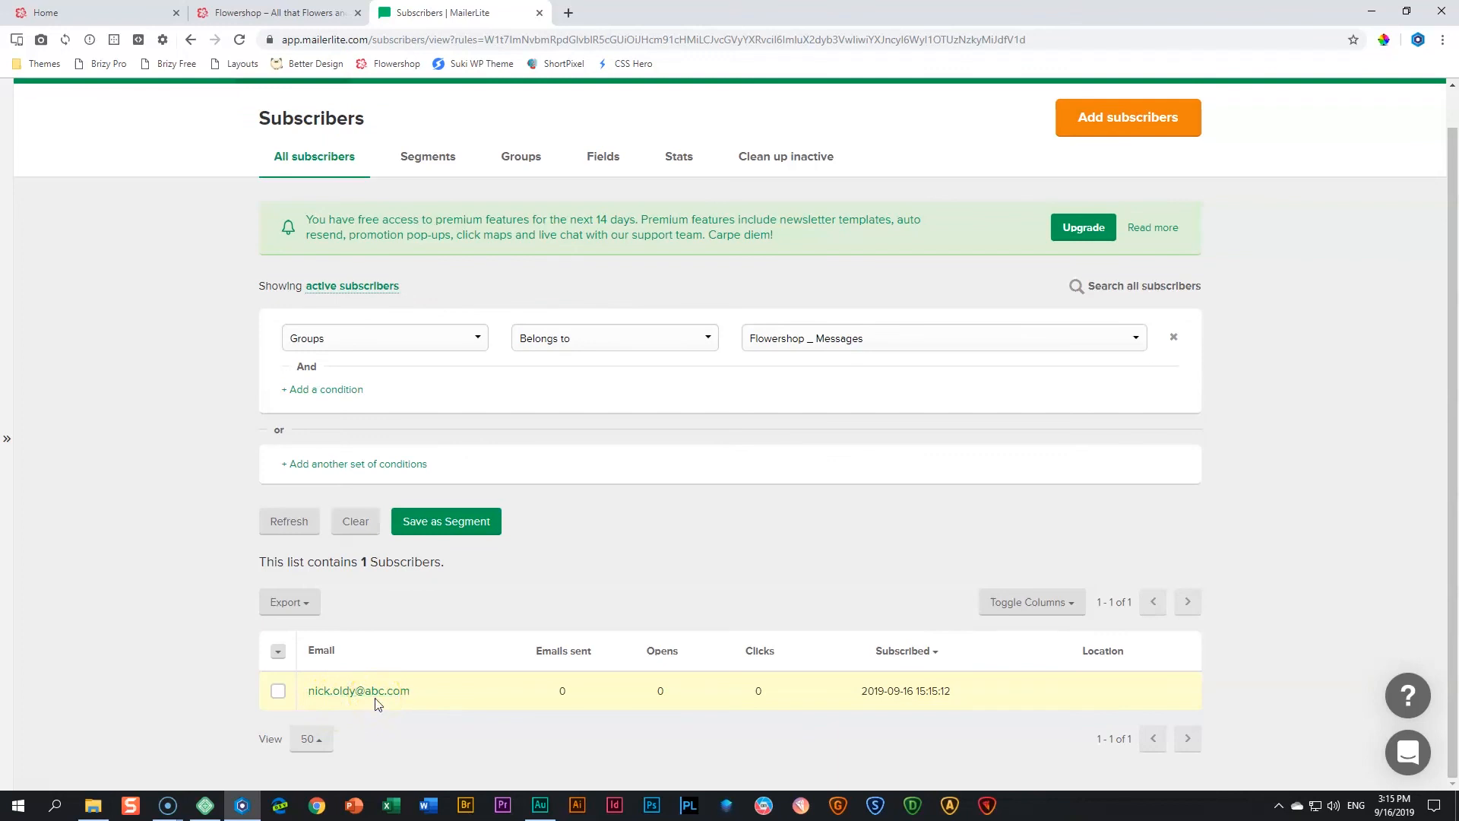
click(375, 690)
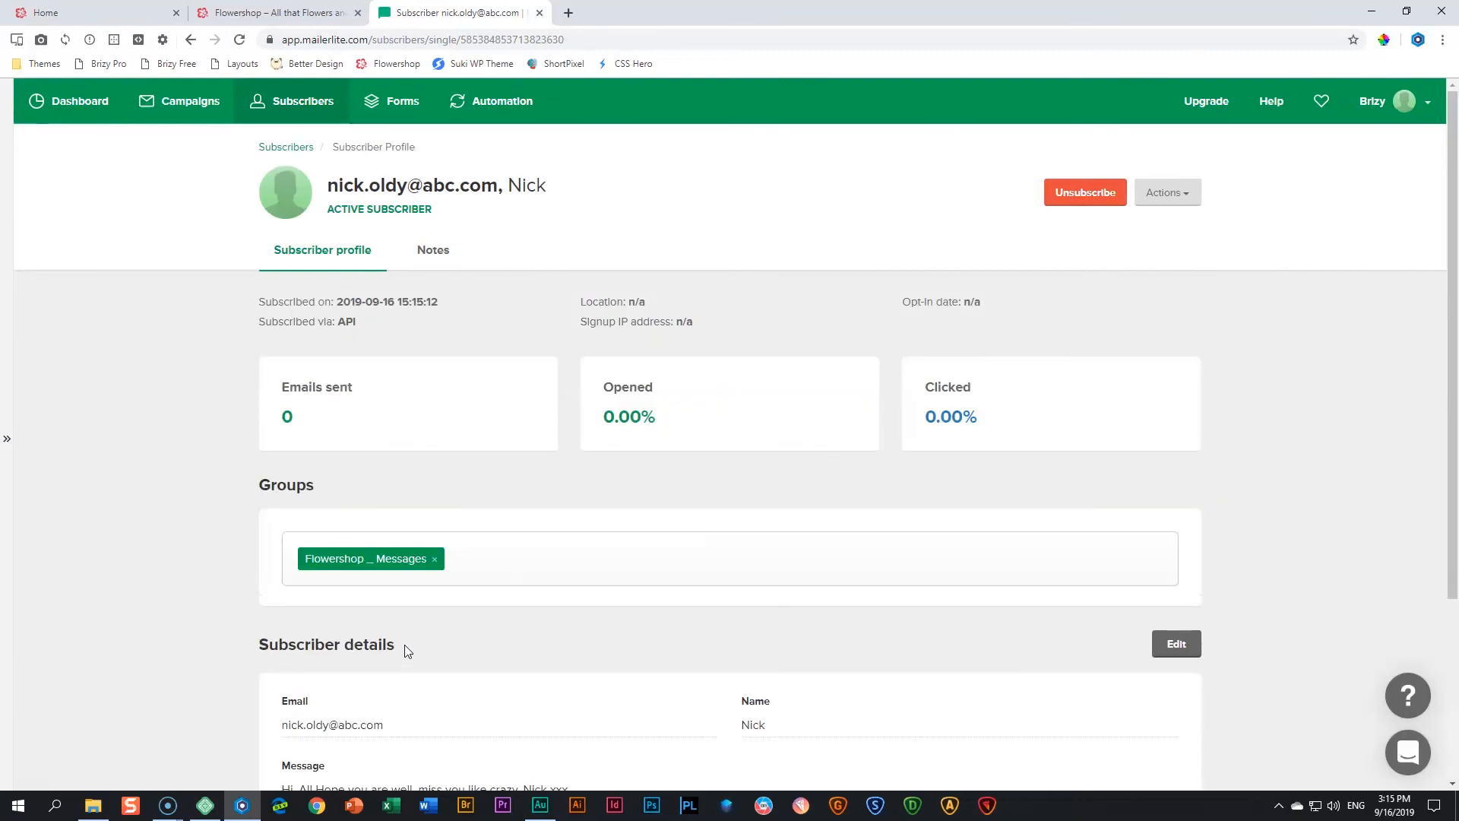
scroll(405, 644, down, 3)
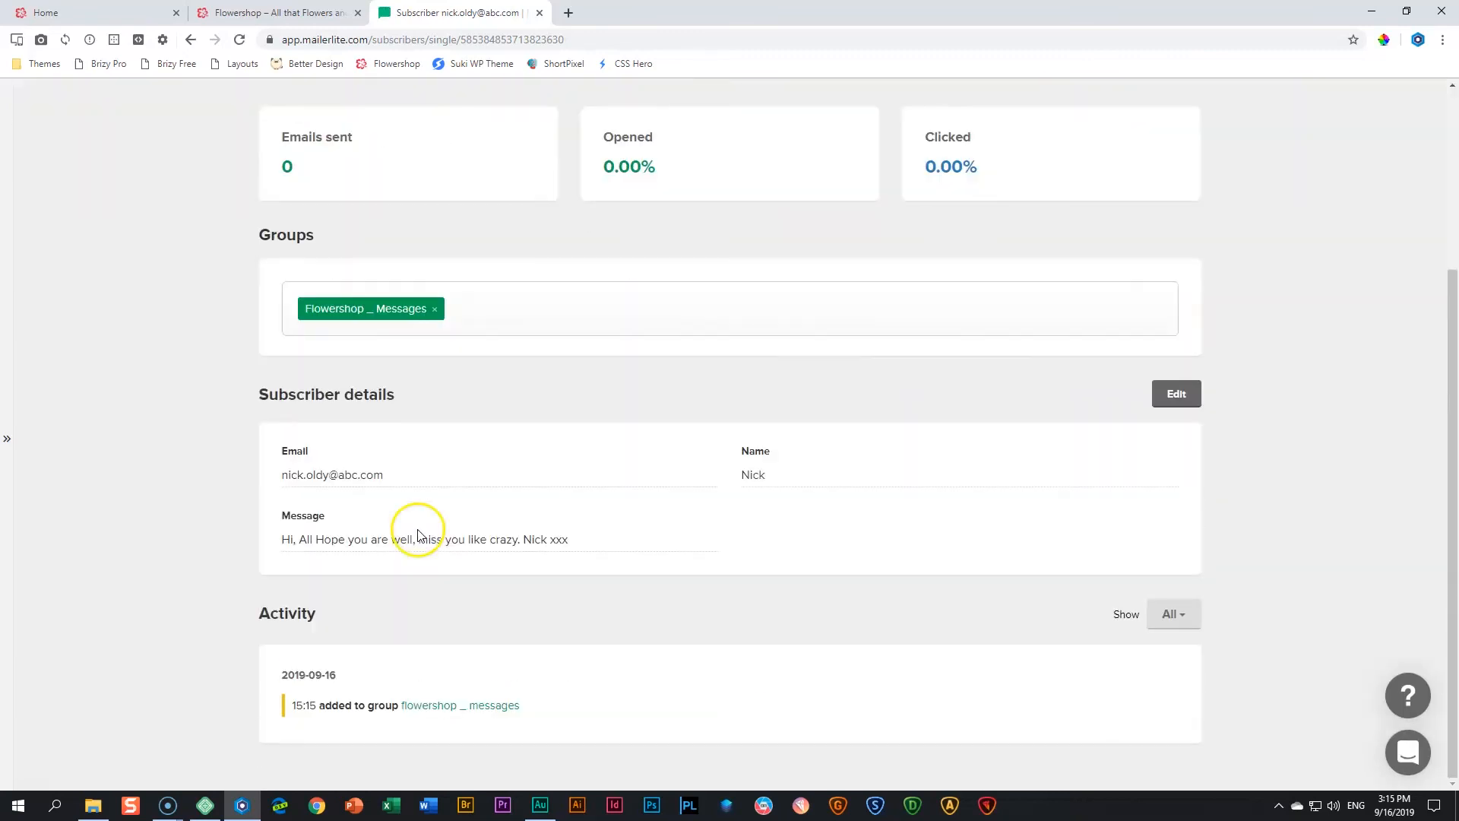
scroll(276, 407, up, 1)
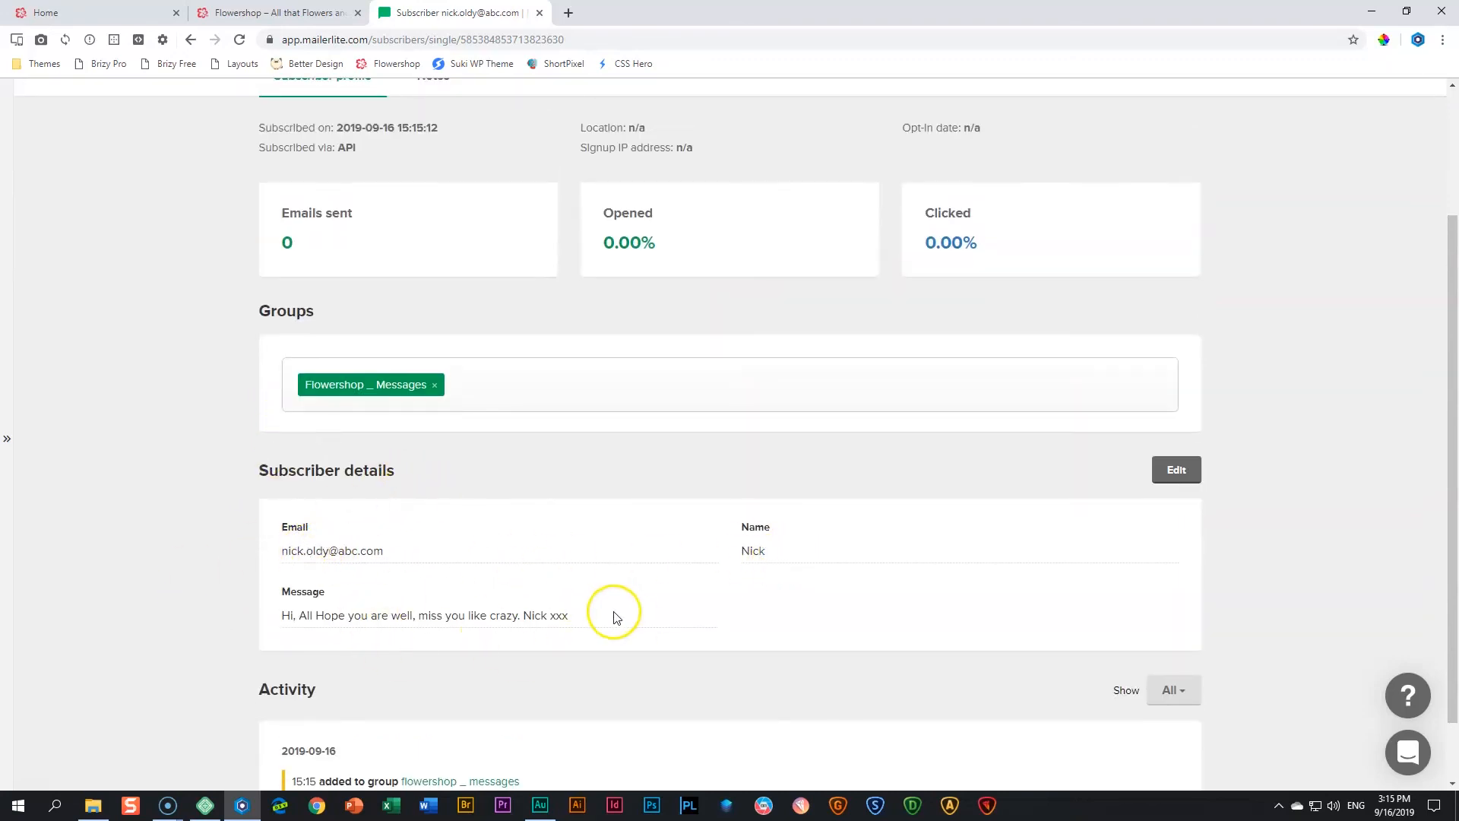
scroll(613, 613, down, 1)
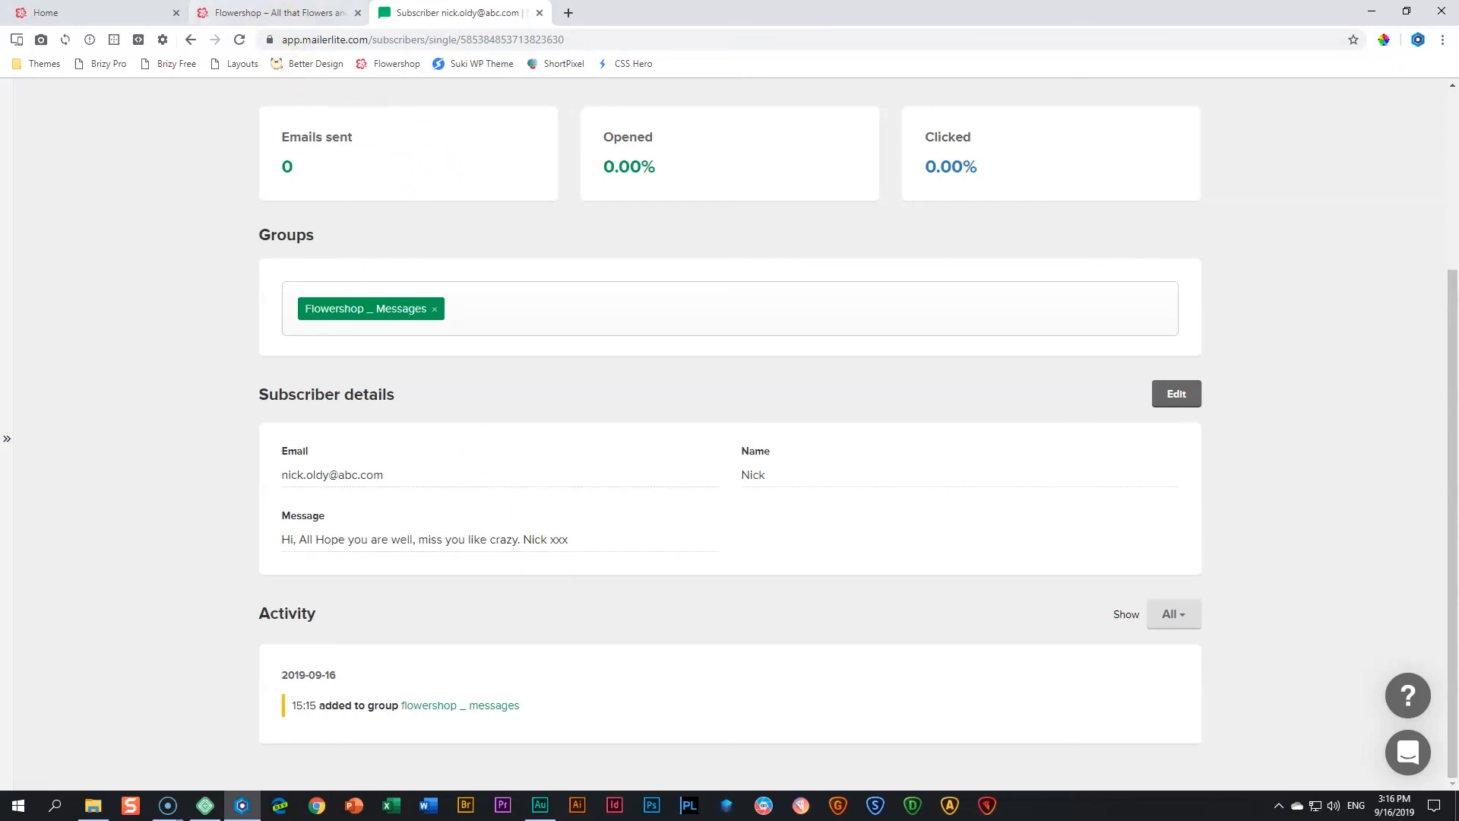
- Return to the Brizy editor and open the Send button's app integrations to review the available services
click(99, 13)
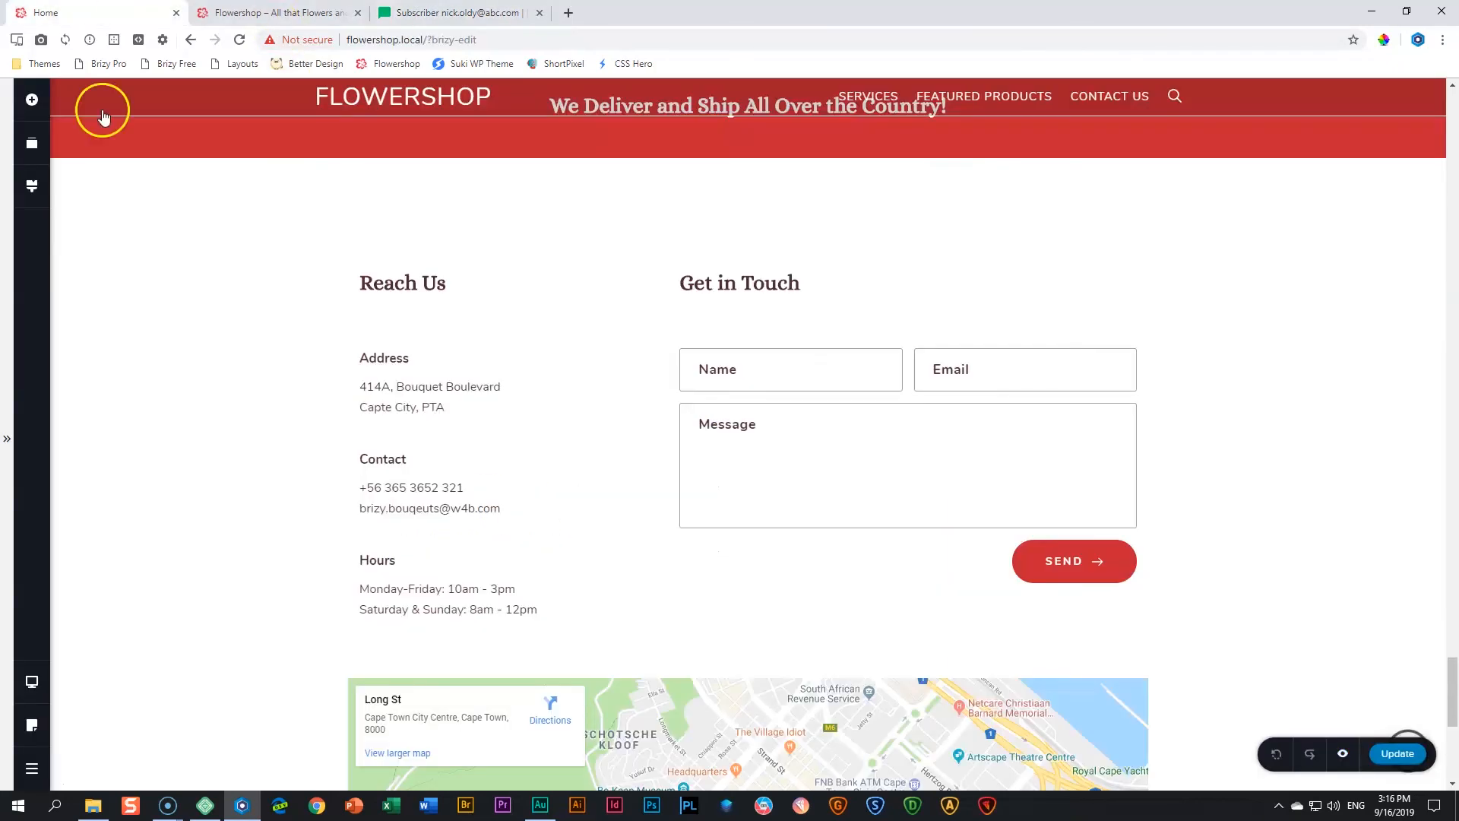
click(1078, 561)
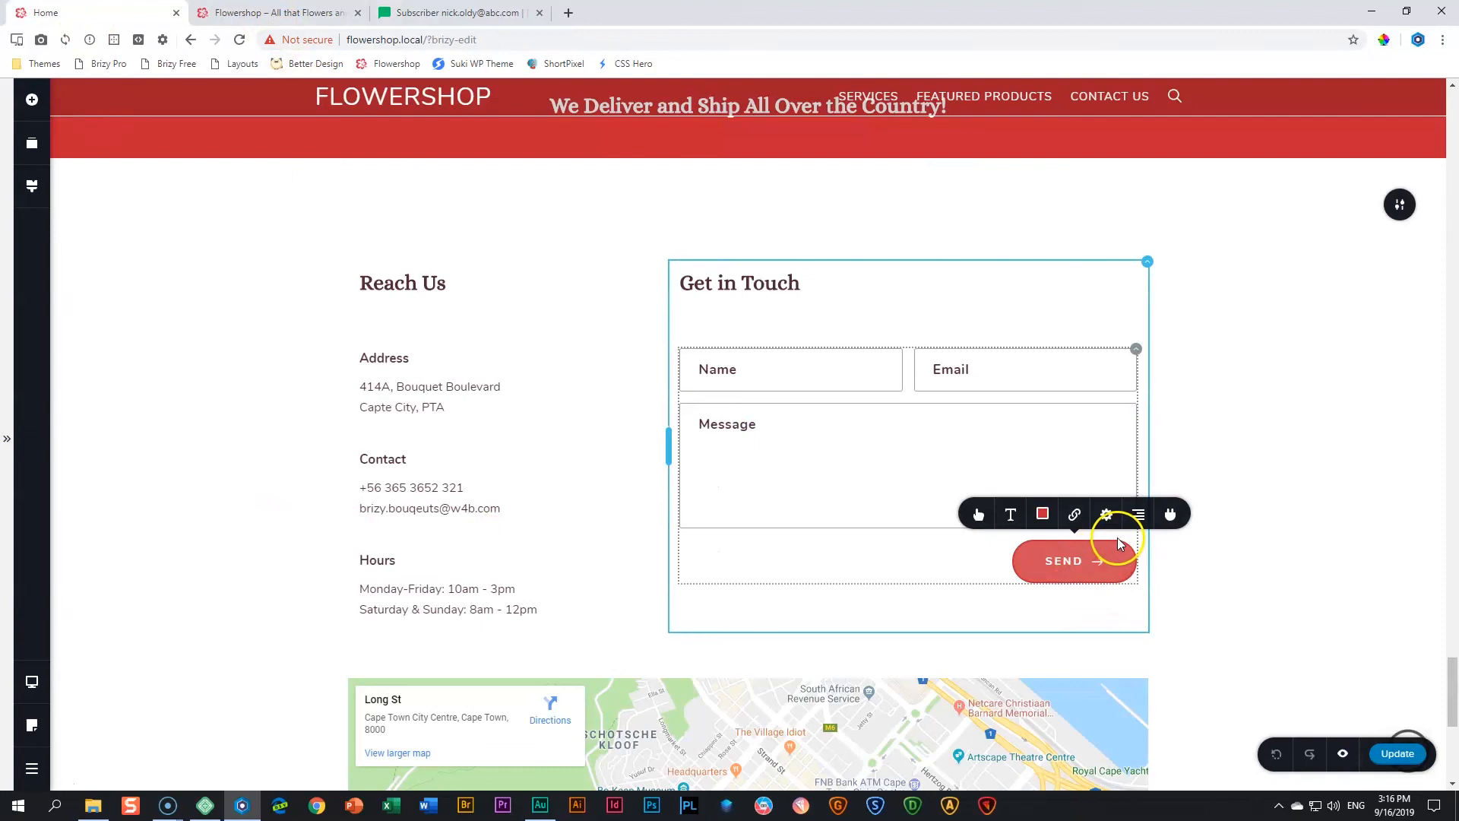
click(1171, 515)
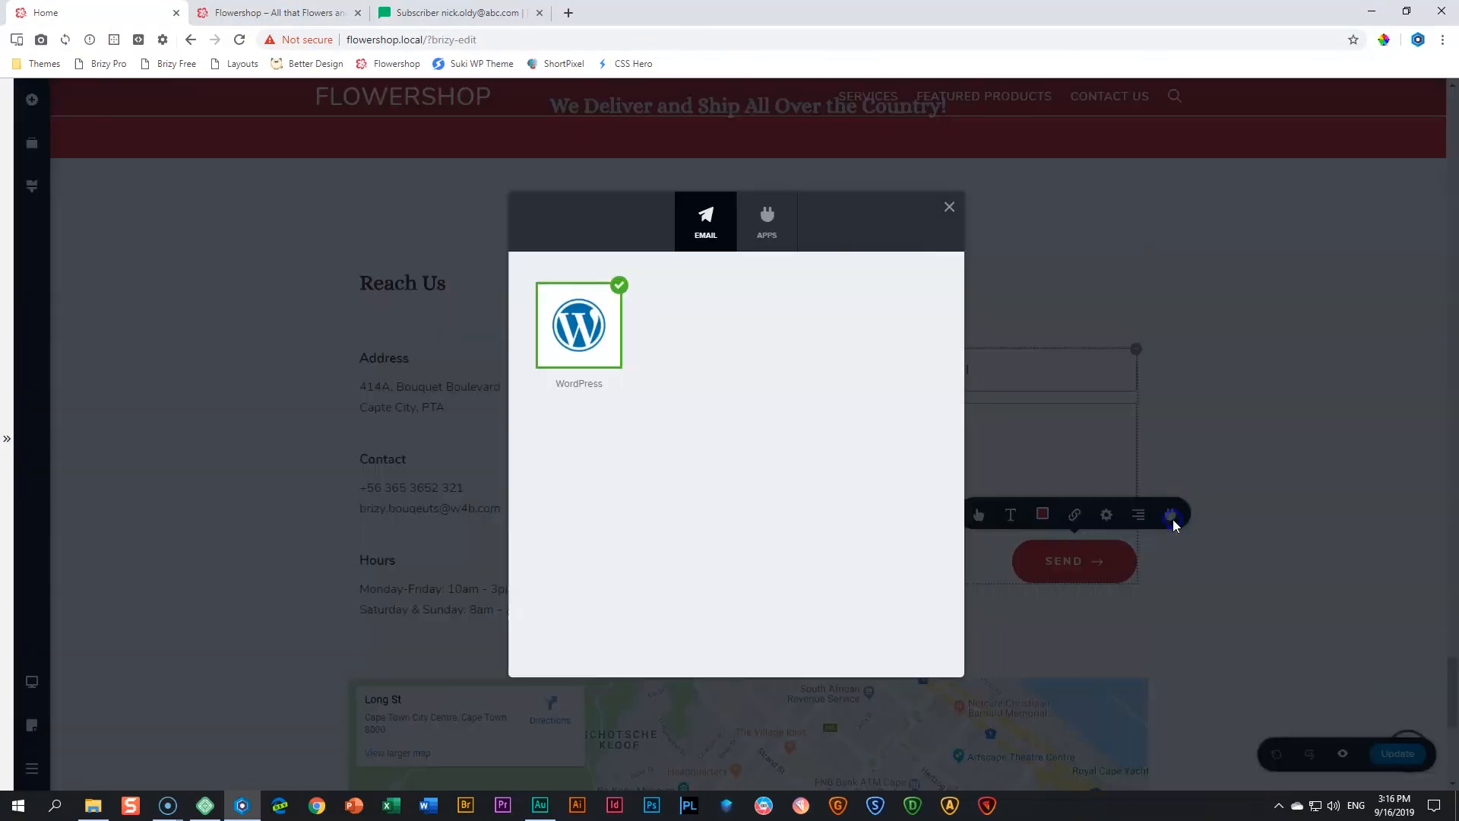
click(768, 235)
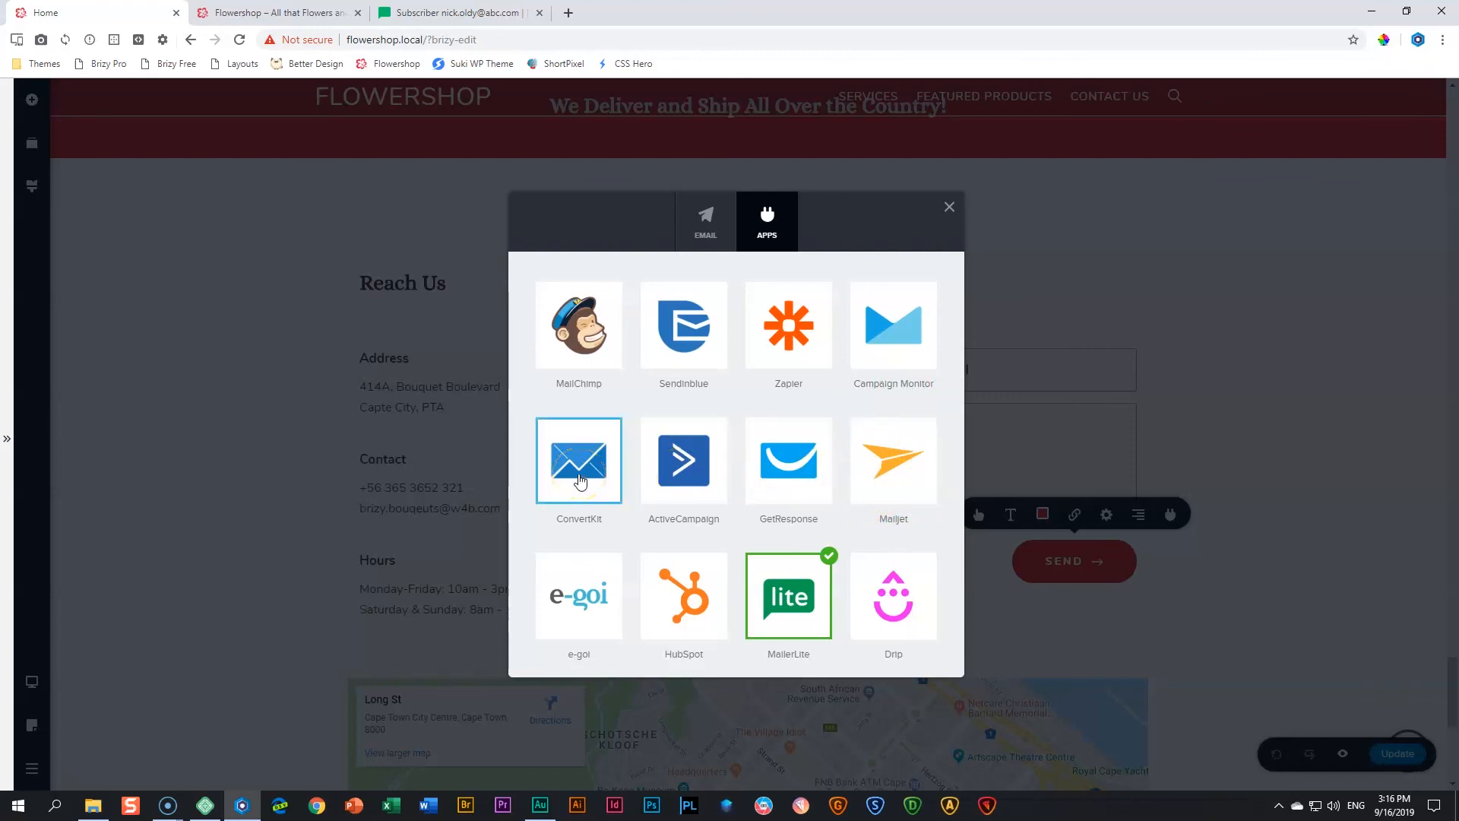
click(566, 611)
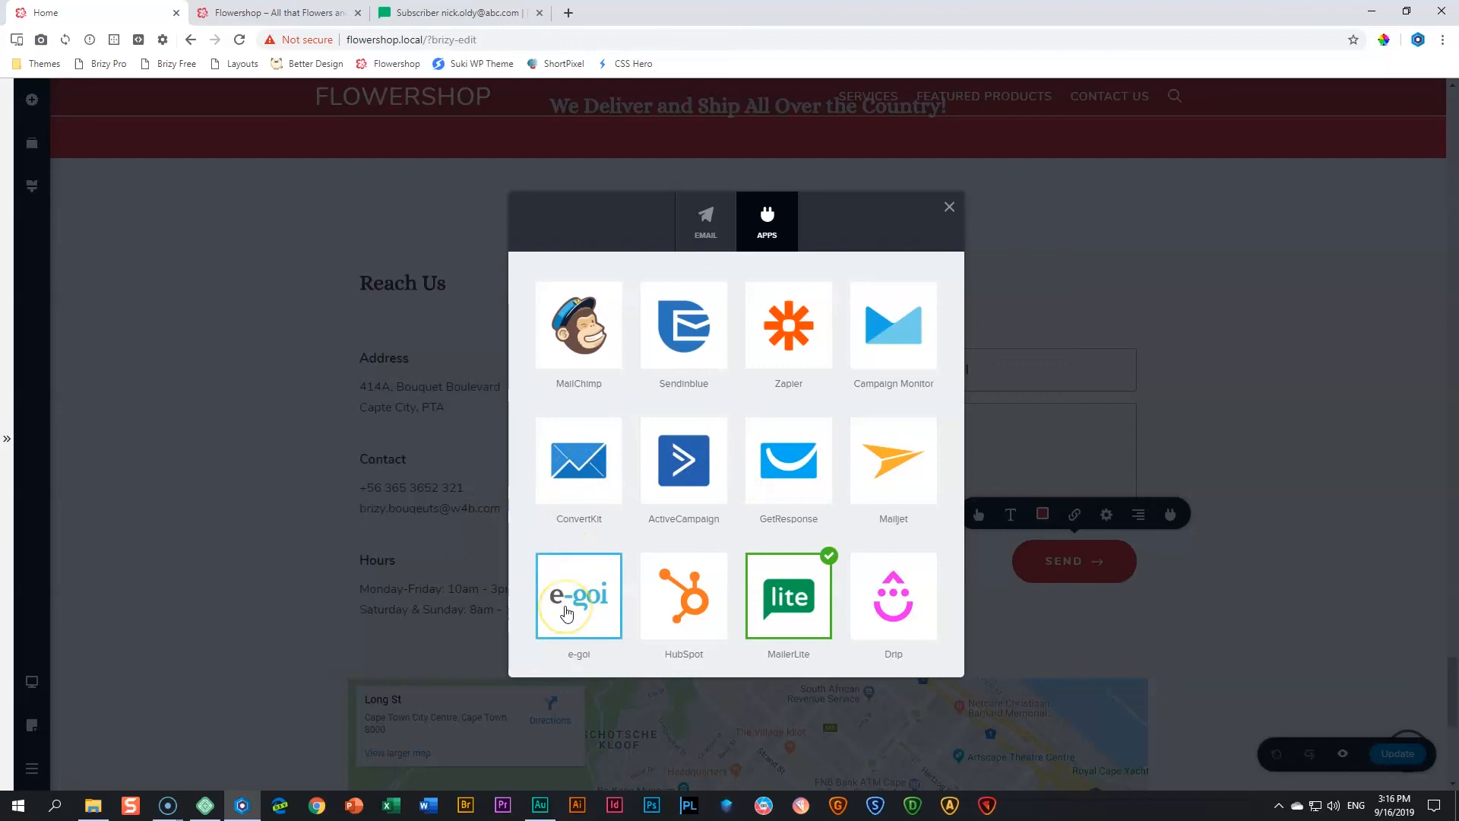
click(943, 628)
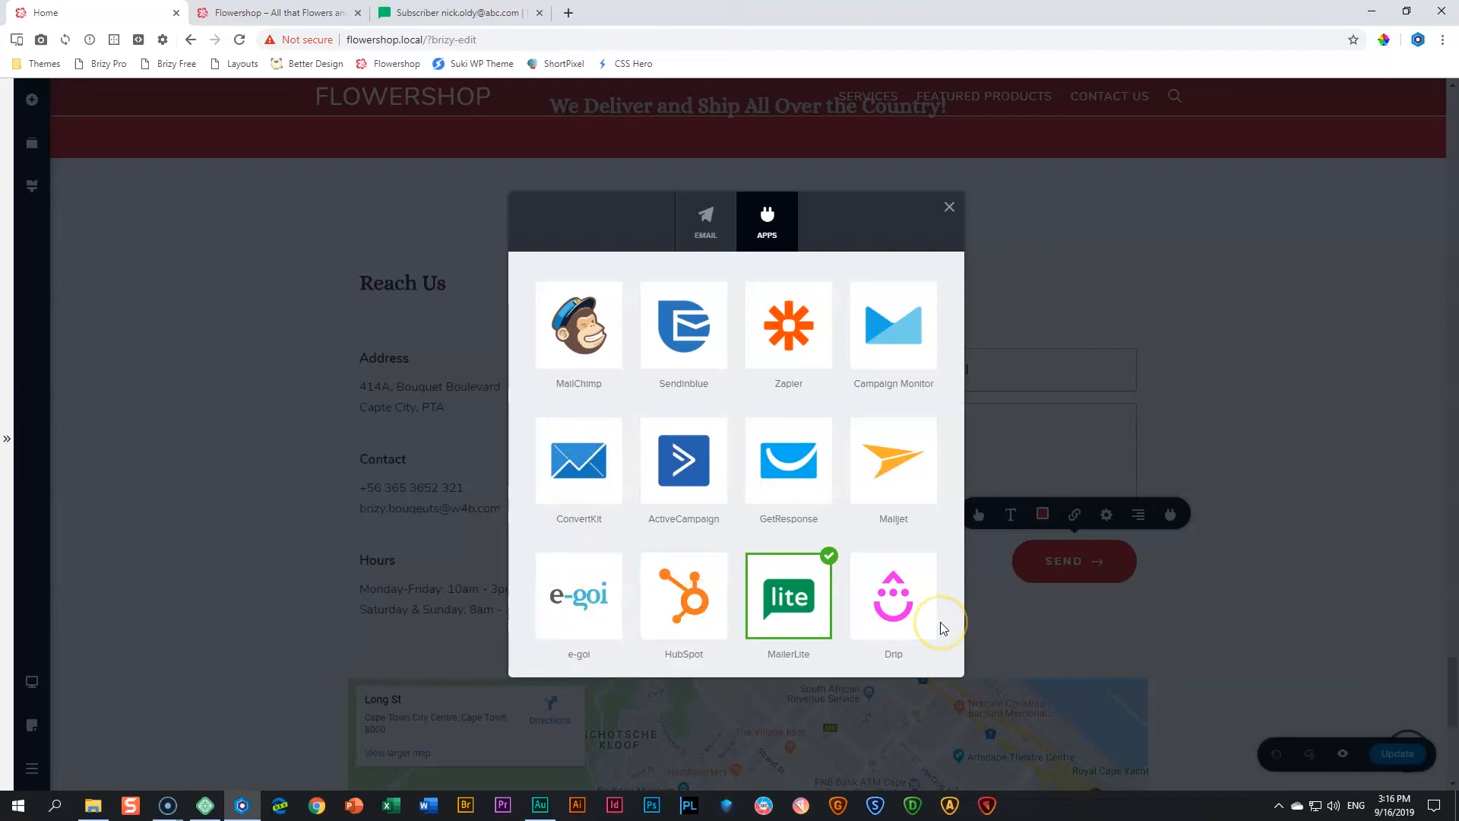